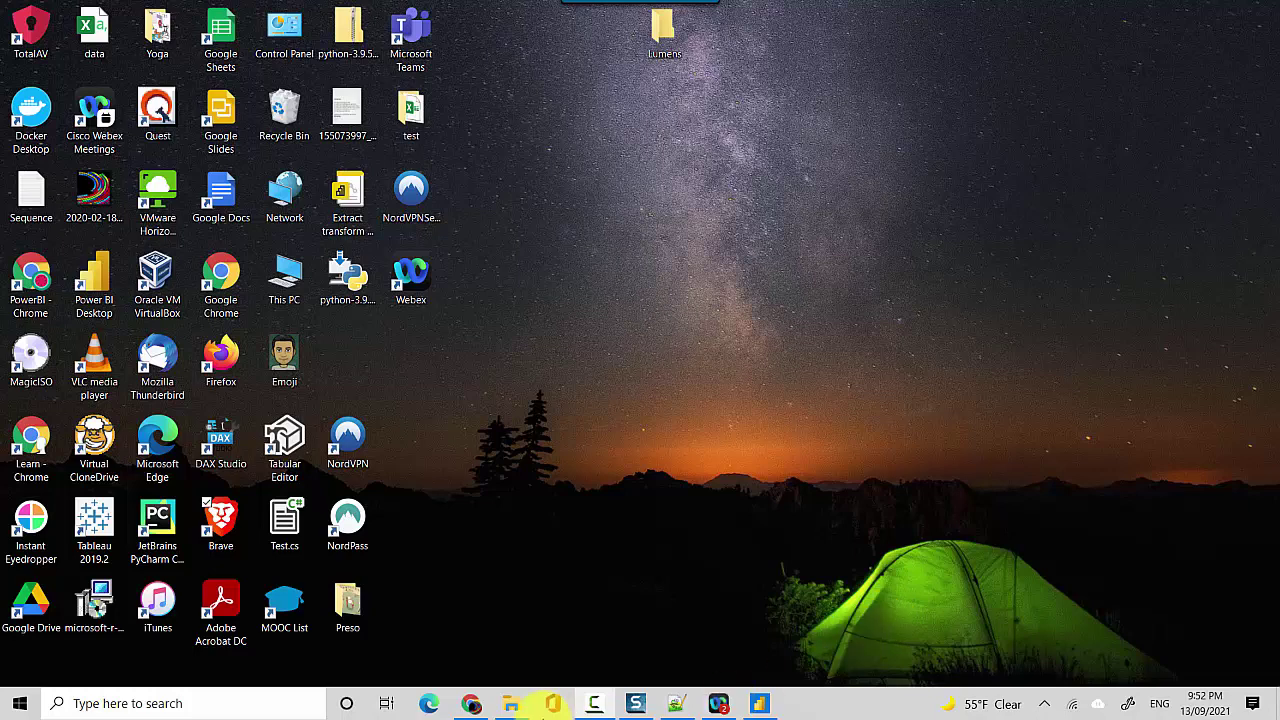
- Bring Power BI Desktop, with the DimProduct and FactInternetSales model, to the front
click(760, 704)
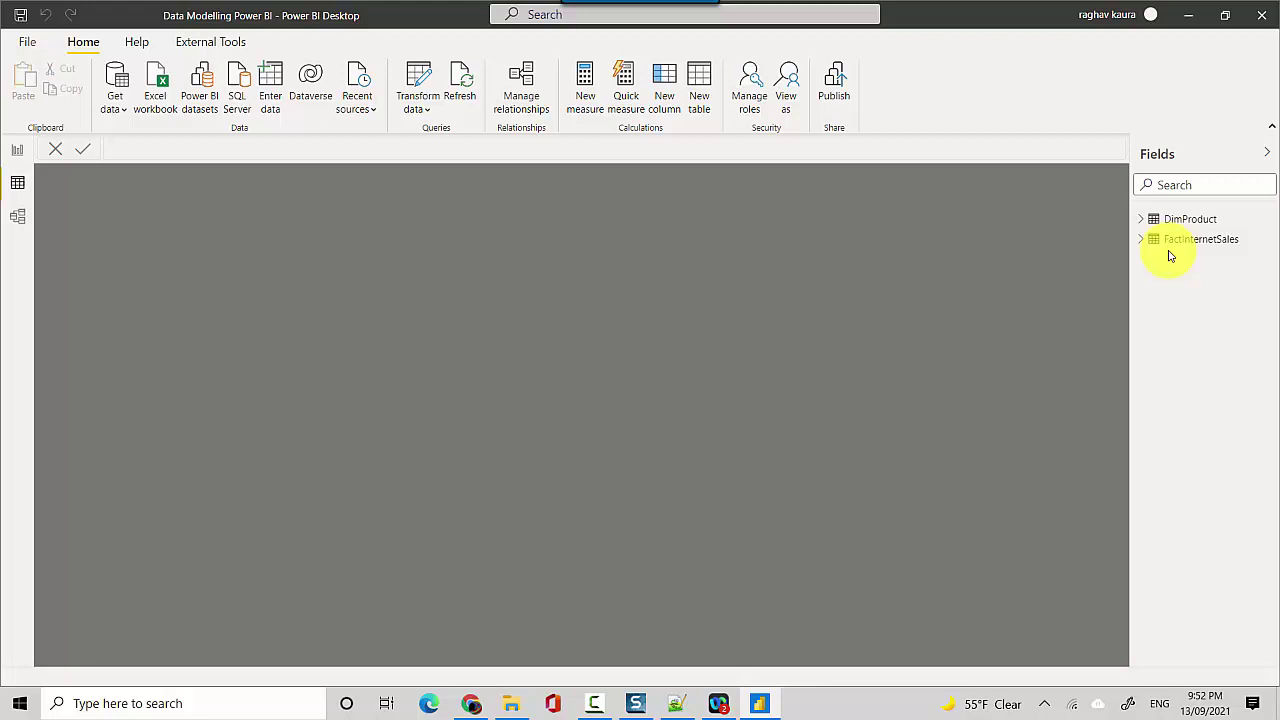
- Read the CALENDARAUTO syntax in the browser docs, then return to Power BI Desktop
click(471, 703)
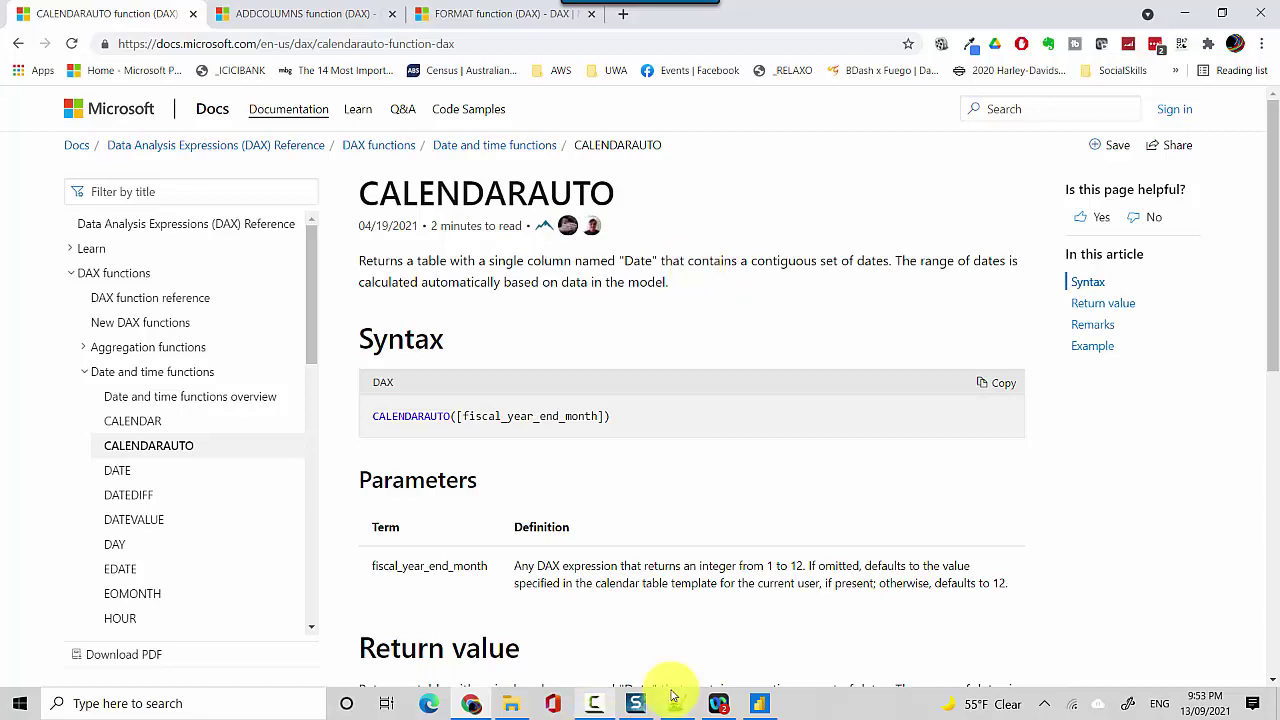
click(760, 700)
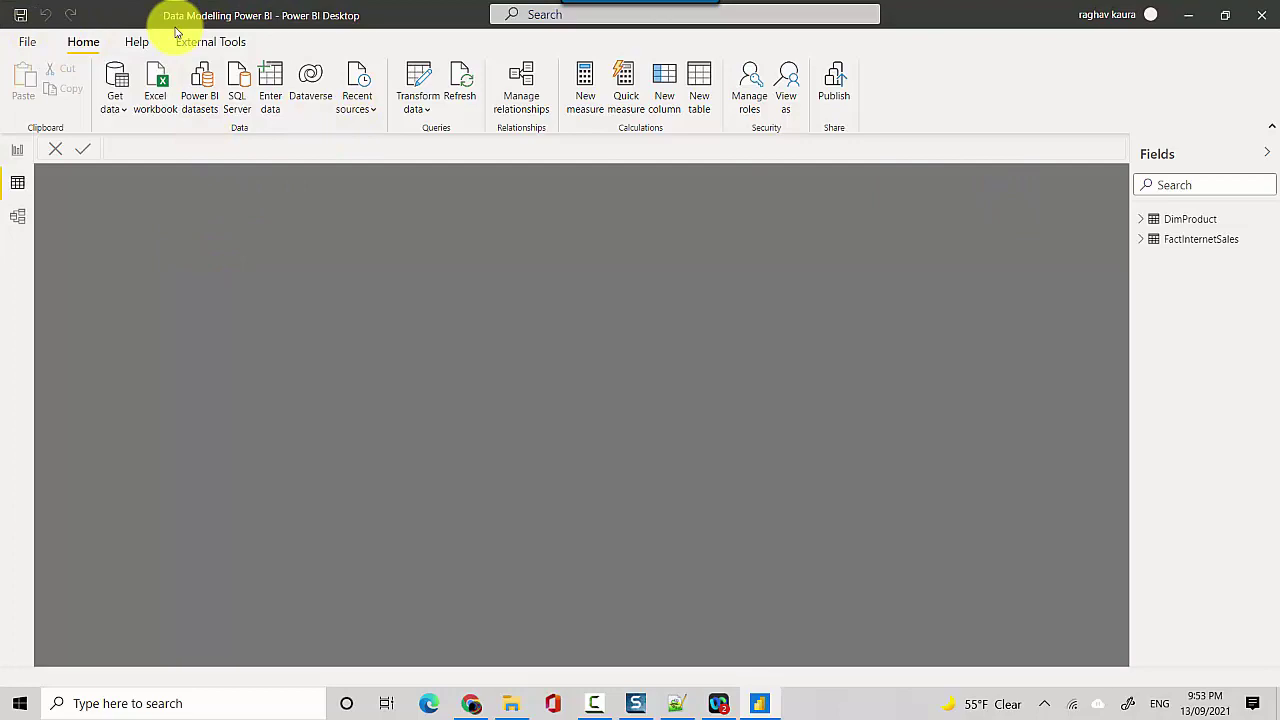
- Create the calculated table DimDate = CALENDARAUTO() through Report view's Modeling > New table
click(15, 151)
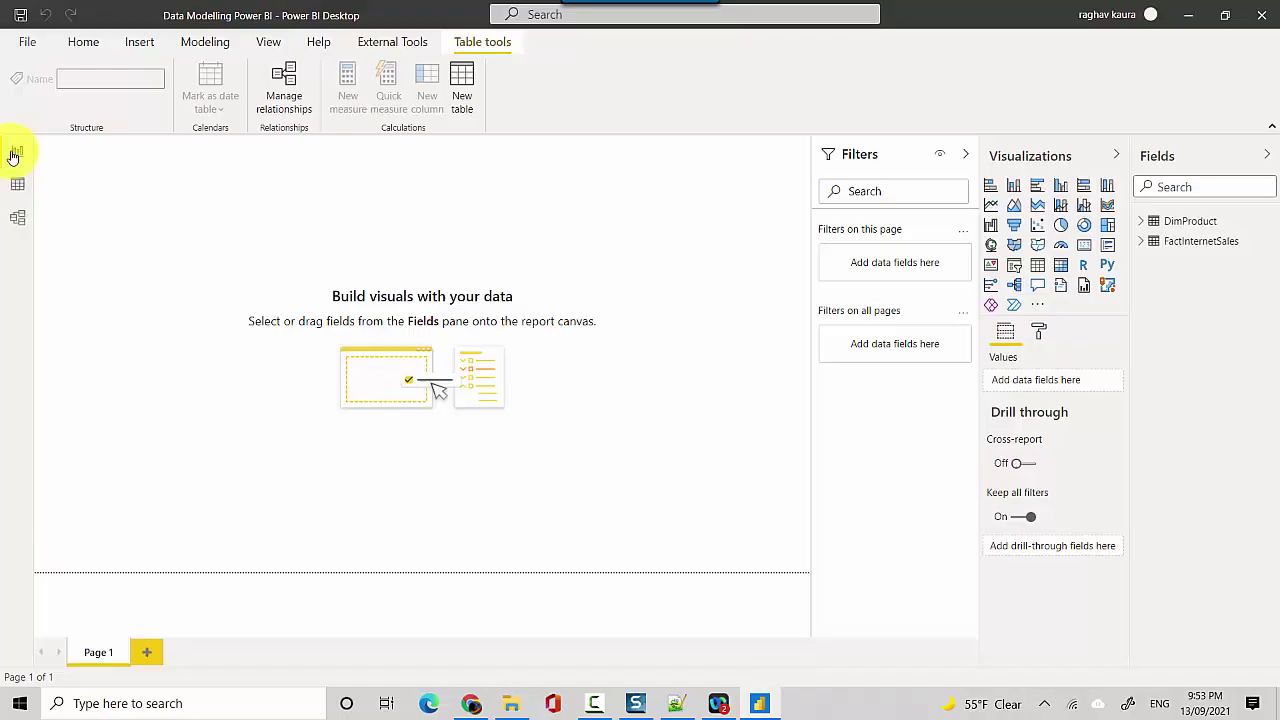
click(195, 48)
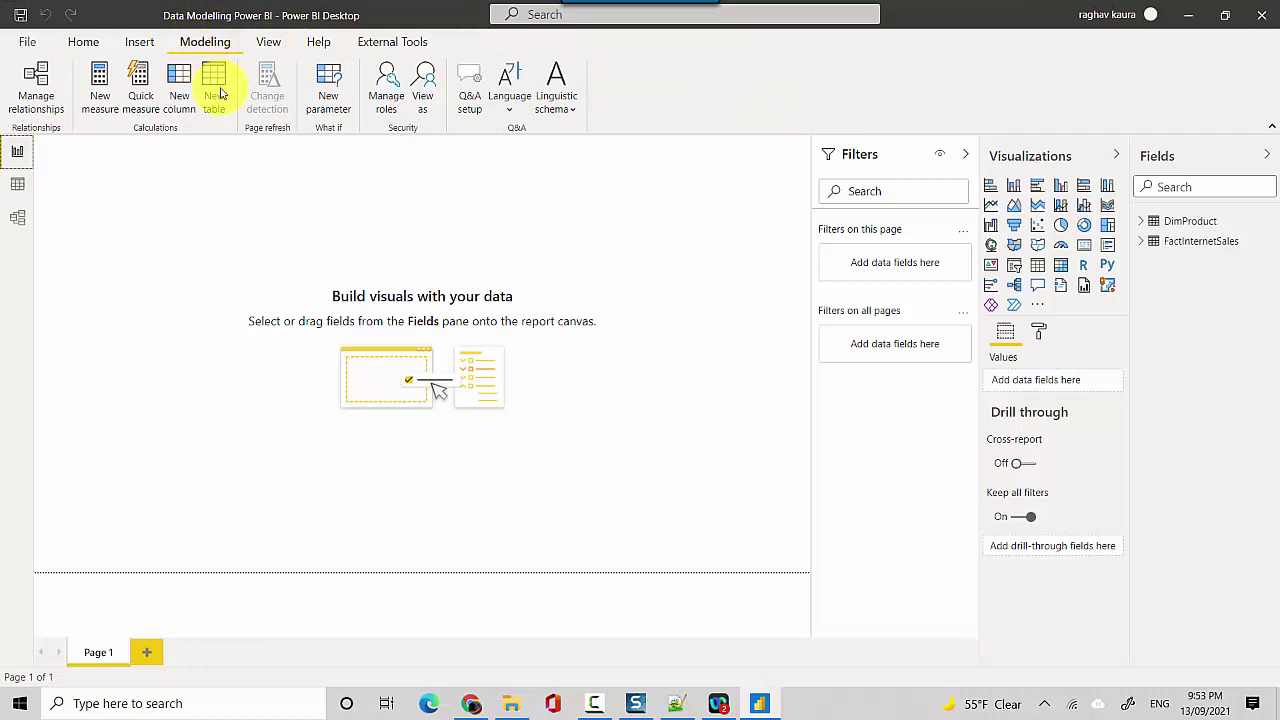
click(213, 92)
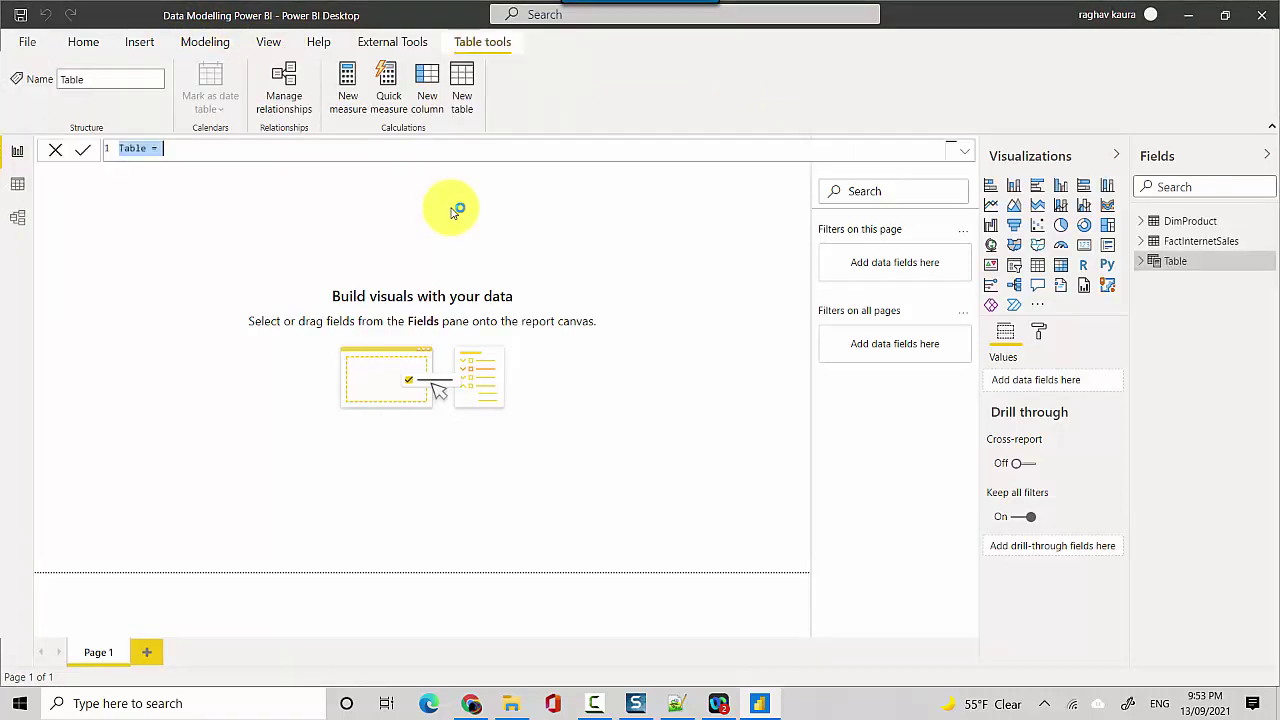
text(DimDate=)
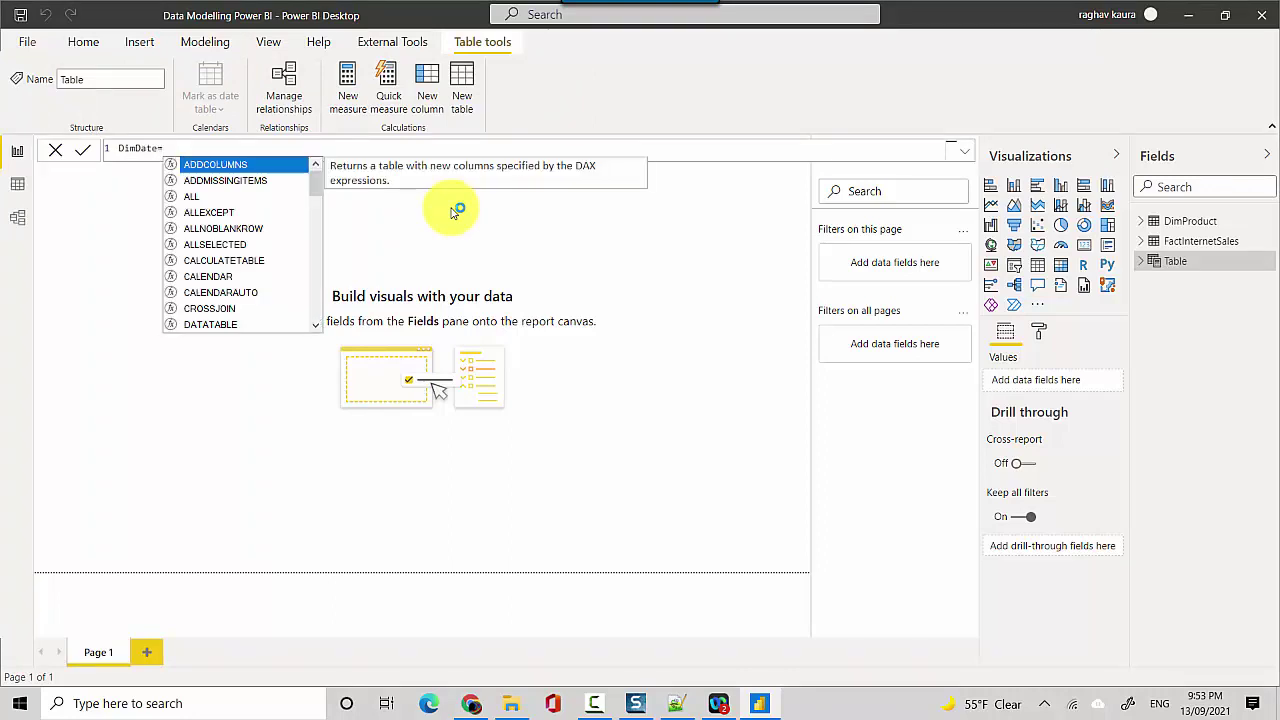
text(cal)
key(Down)
key(Down)
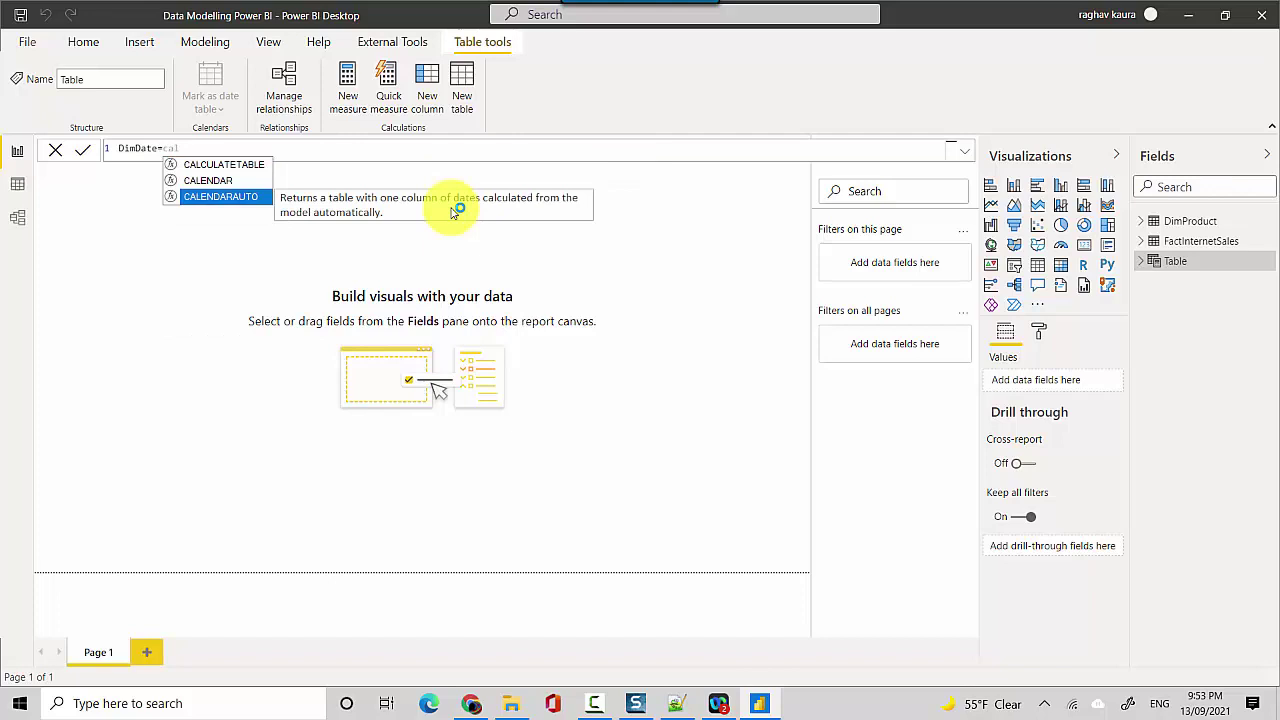
key(Tab)
text())
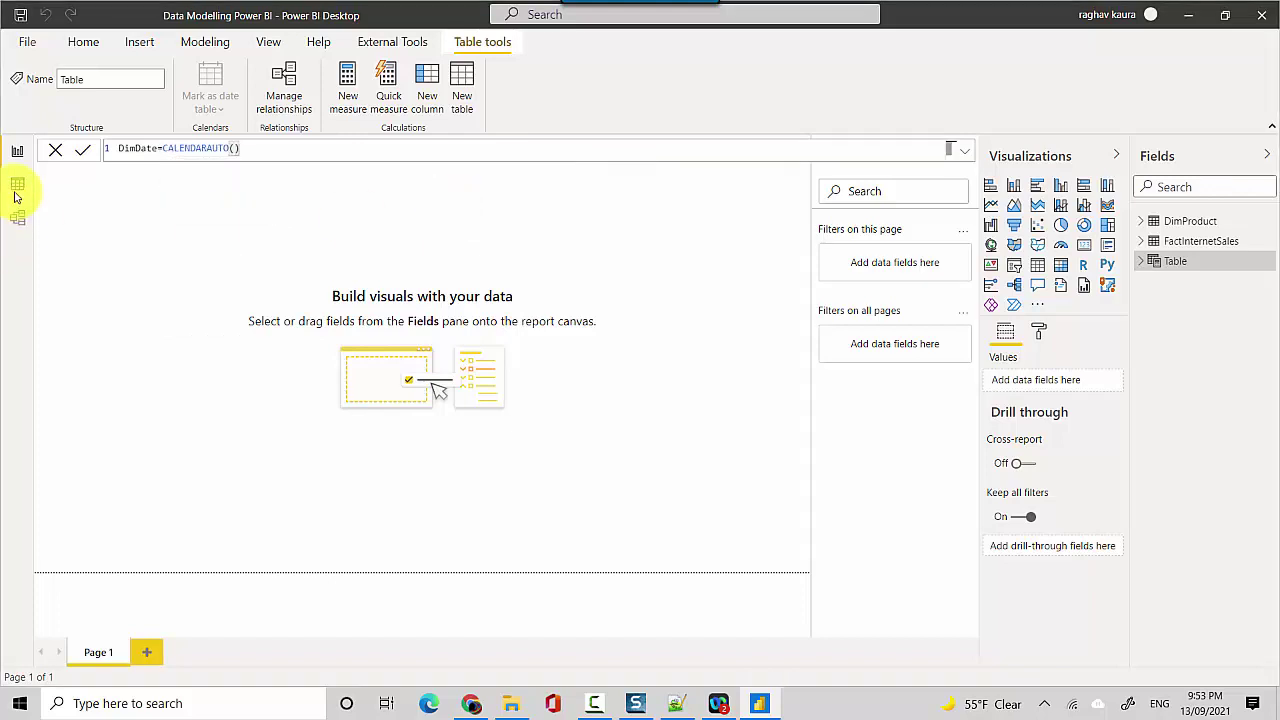
key(Return)
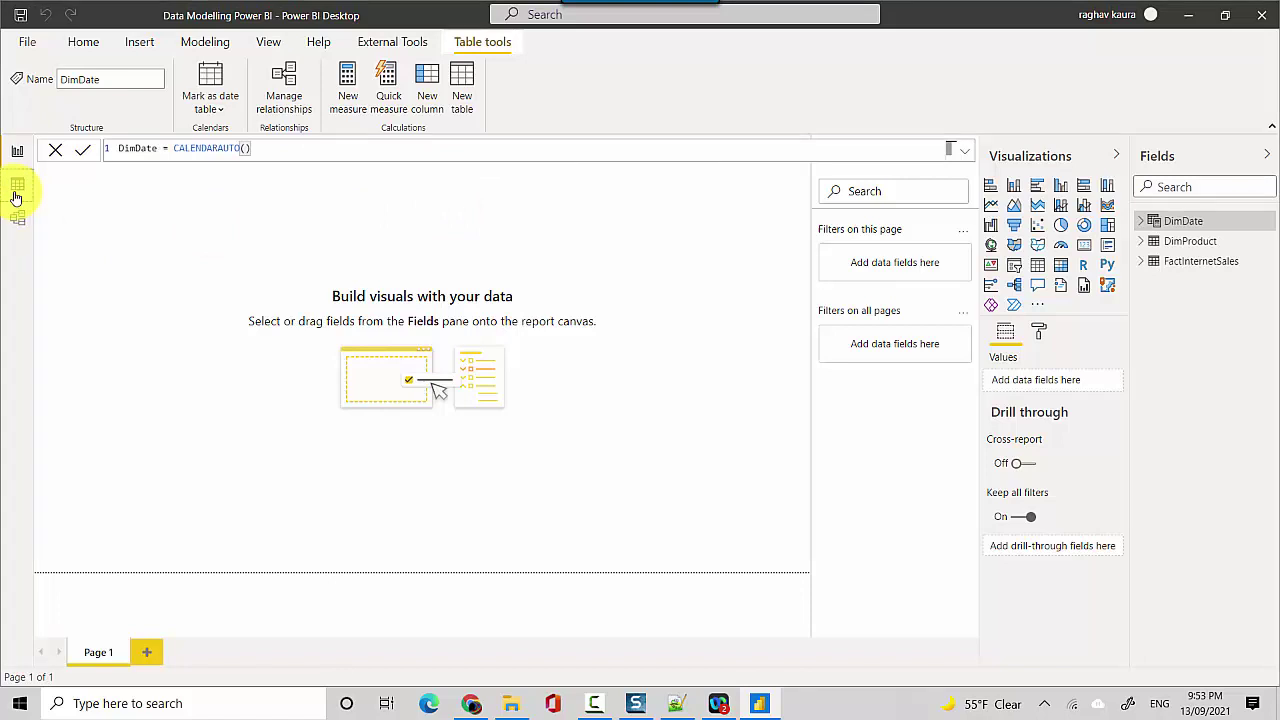
- Sort DimDate's Date column descending in Data view, showing dates up to 31/12/2014
click(15, 197)
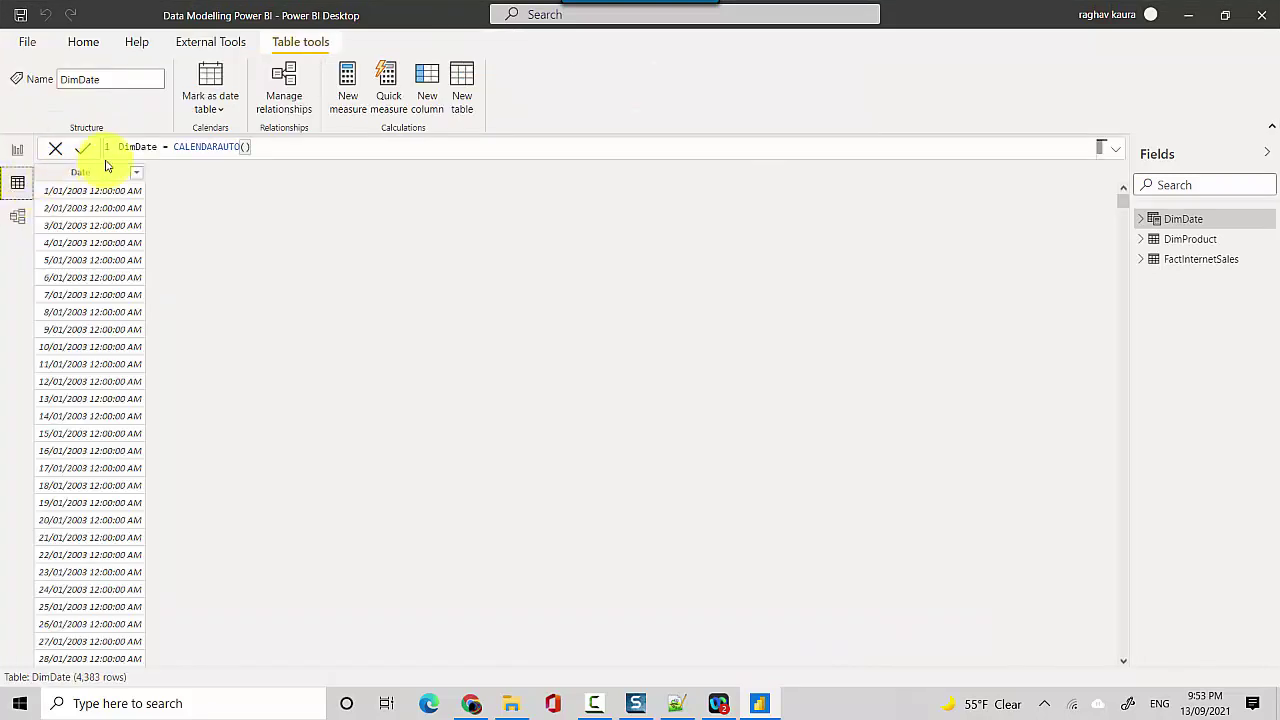
click(124, 210)
click(136, 173)
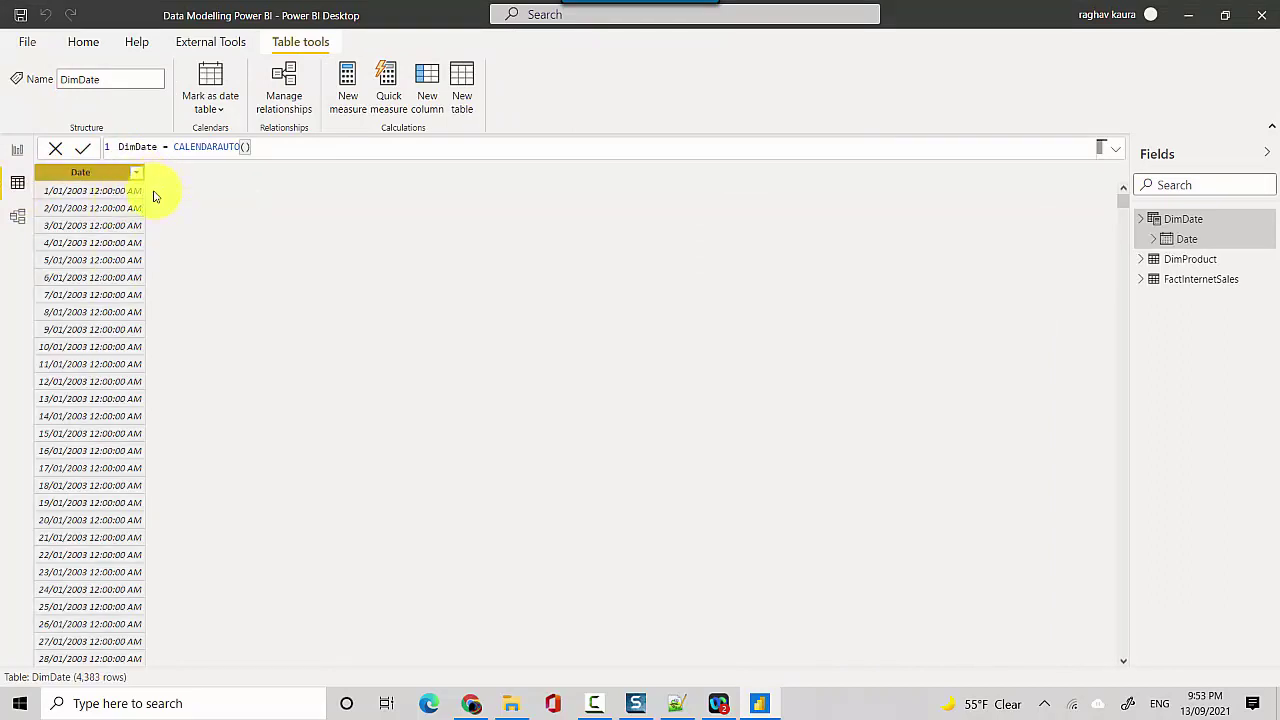
click(157, 194)
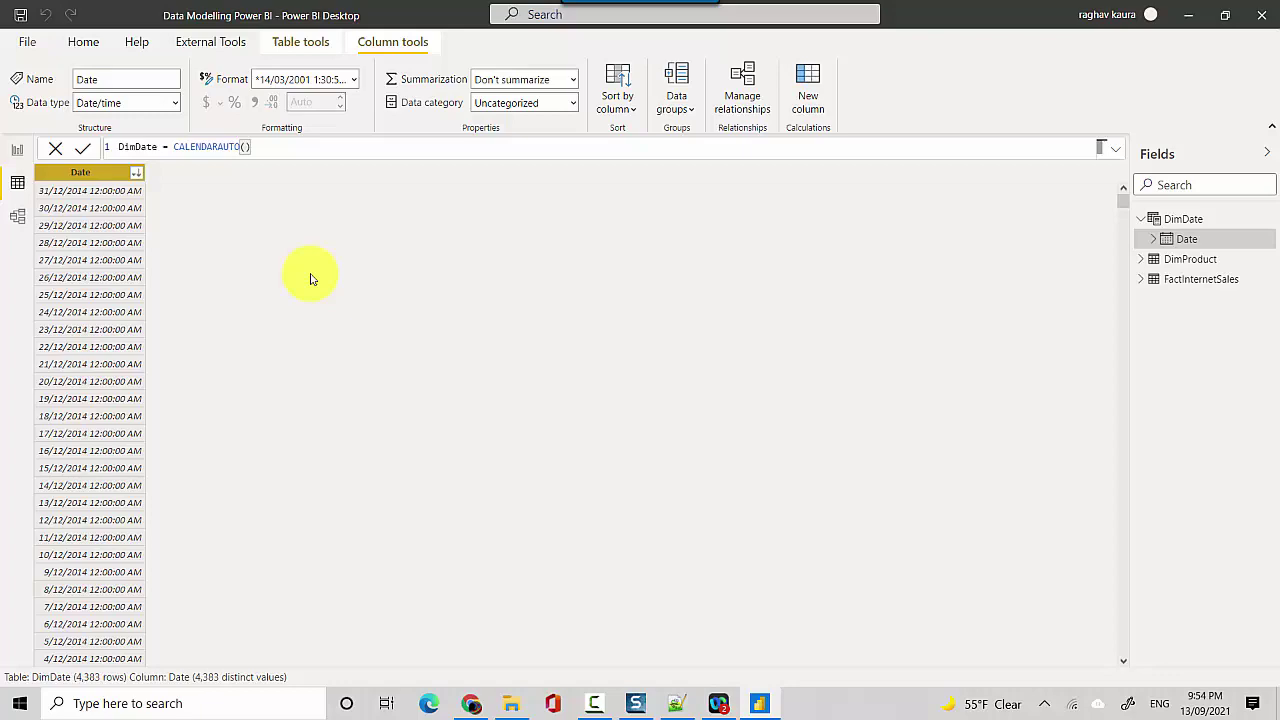
- Check the ADDCOLUMNS docs, then take the "Year",YEAR([Date]) clause from the prepared script
click(471, 703)
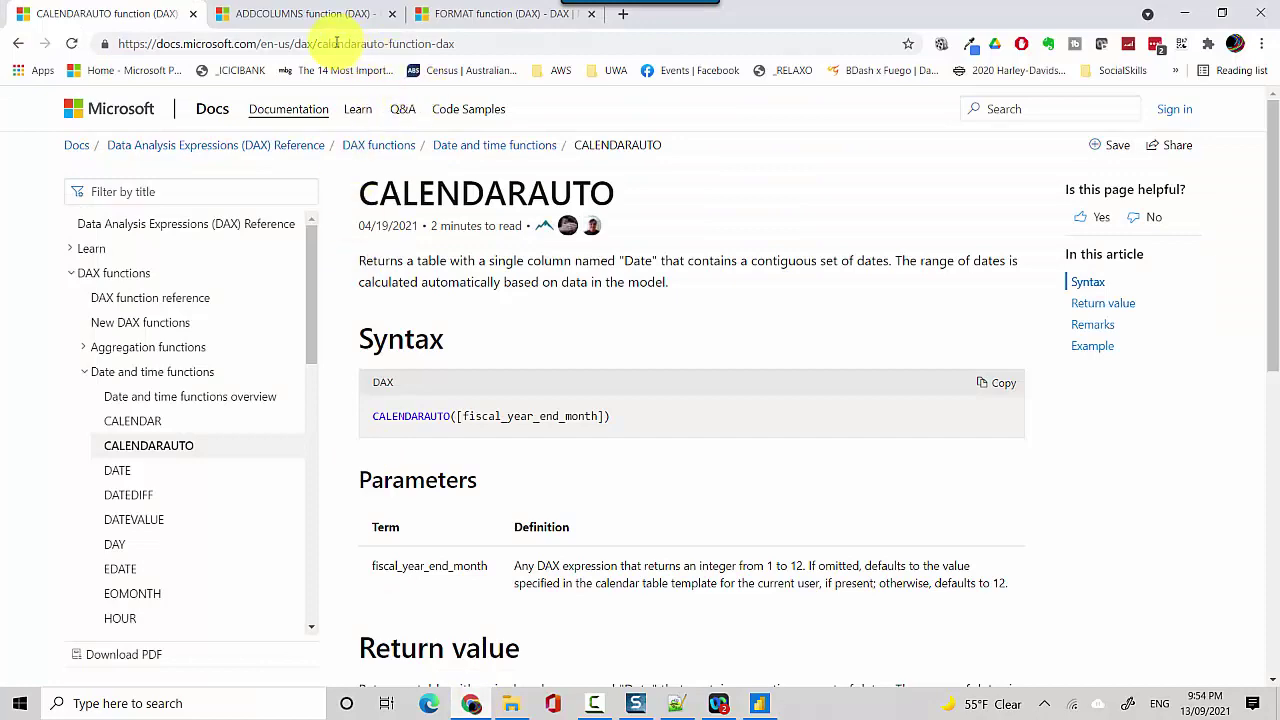
click(332, 13)
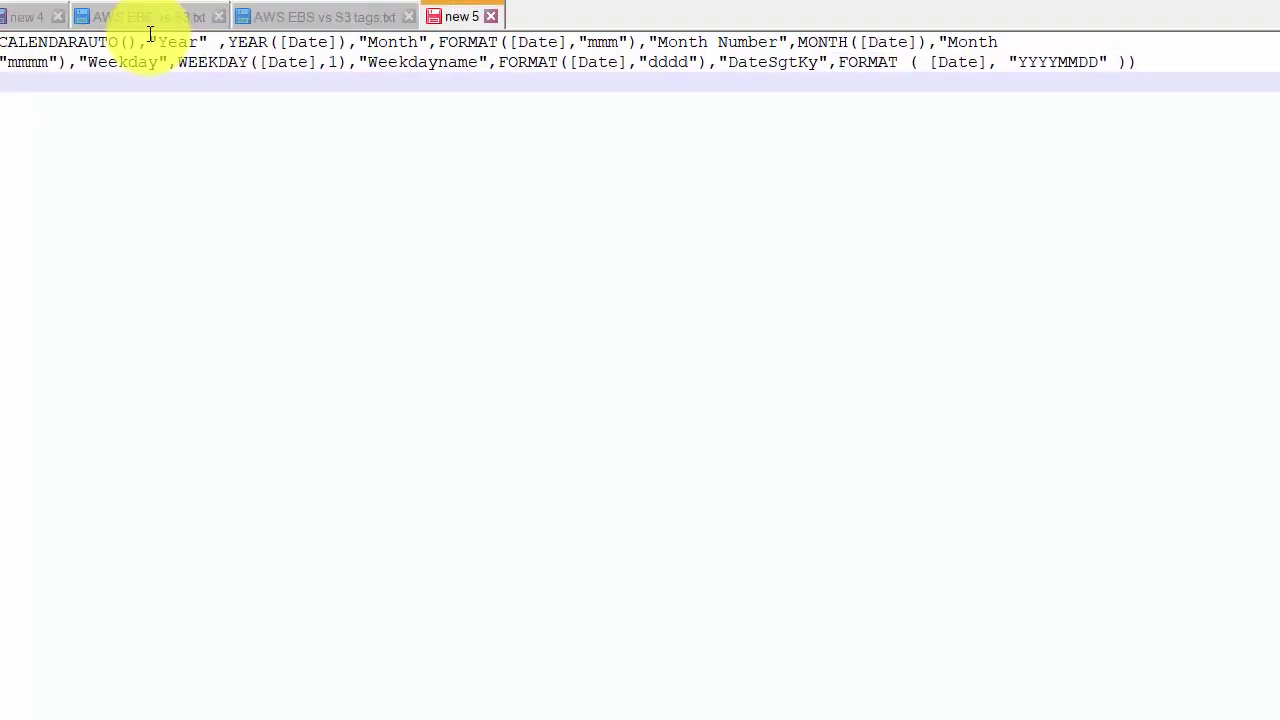
drag(287, 127, 482, 115)
key(ctrl+c)
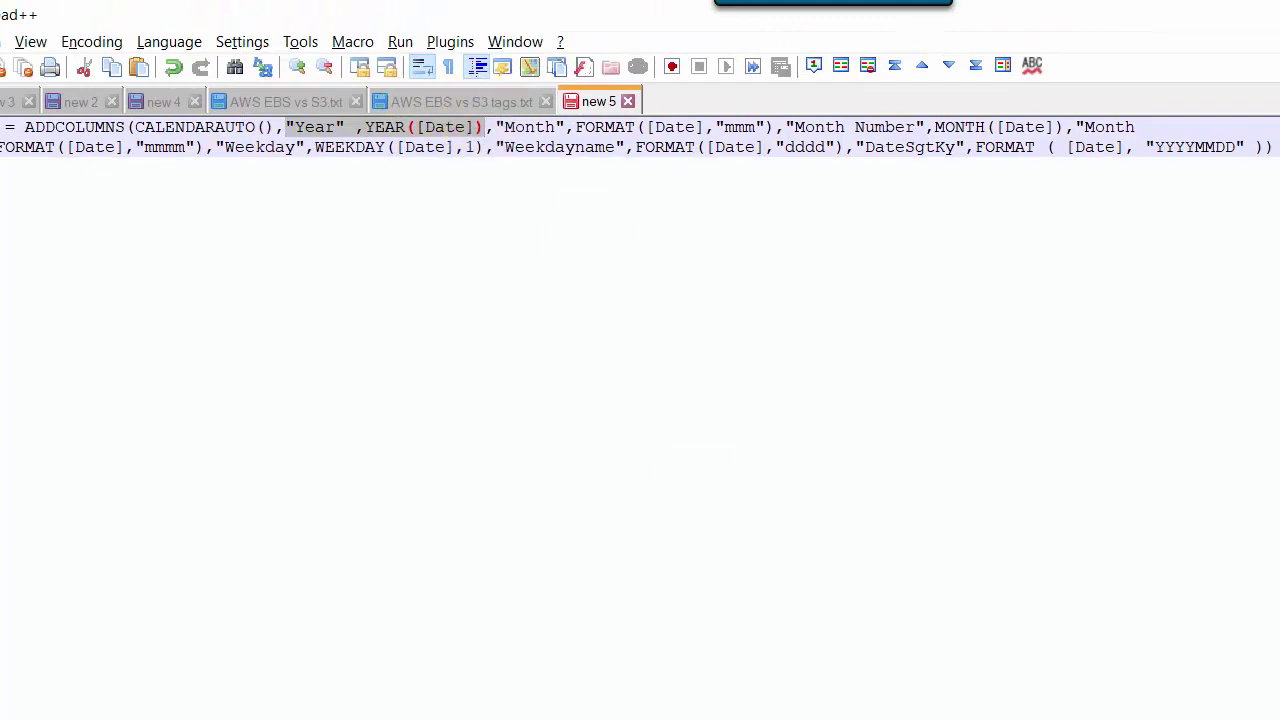
key(alt+Tab)
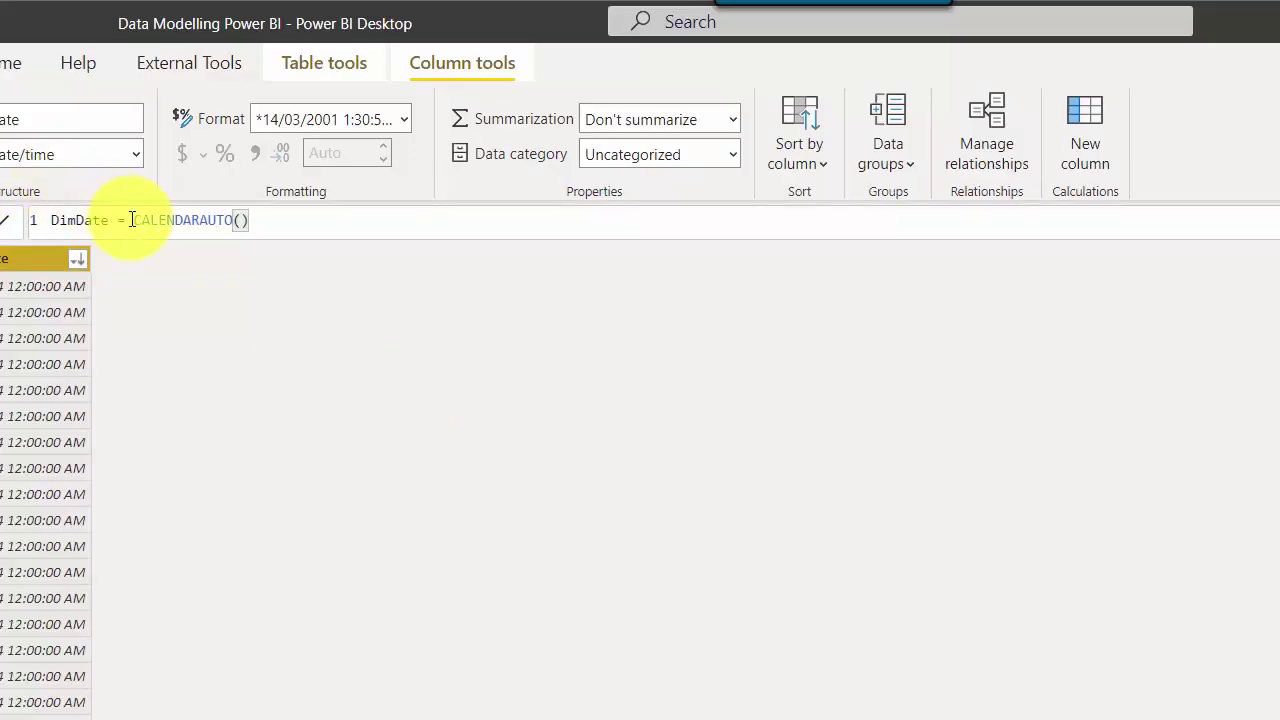
- Redefine DimDate as ADDCOLUMNS(CALENDARAUTO(),"Year",YEAR([Date])) and commit it
text(ADD)
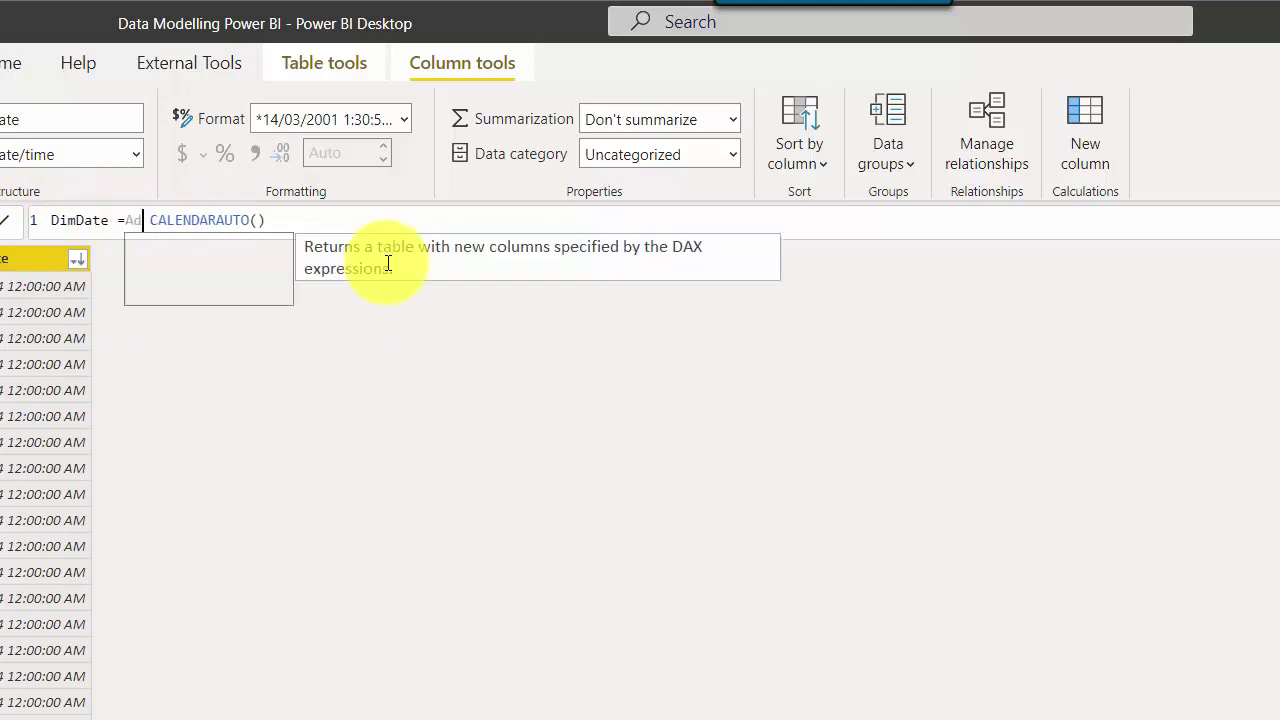
key(Tab)
key(Right)
key(Right)
key(Right)
key(Right)
key(Right)
key(Right)
key(Right)
key(Right)
key(Right)
key(Right)
key(Right)
key(Right)
key(Right)
key(Right)
key(Right)
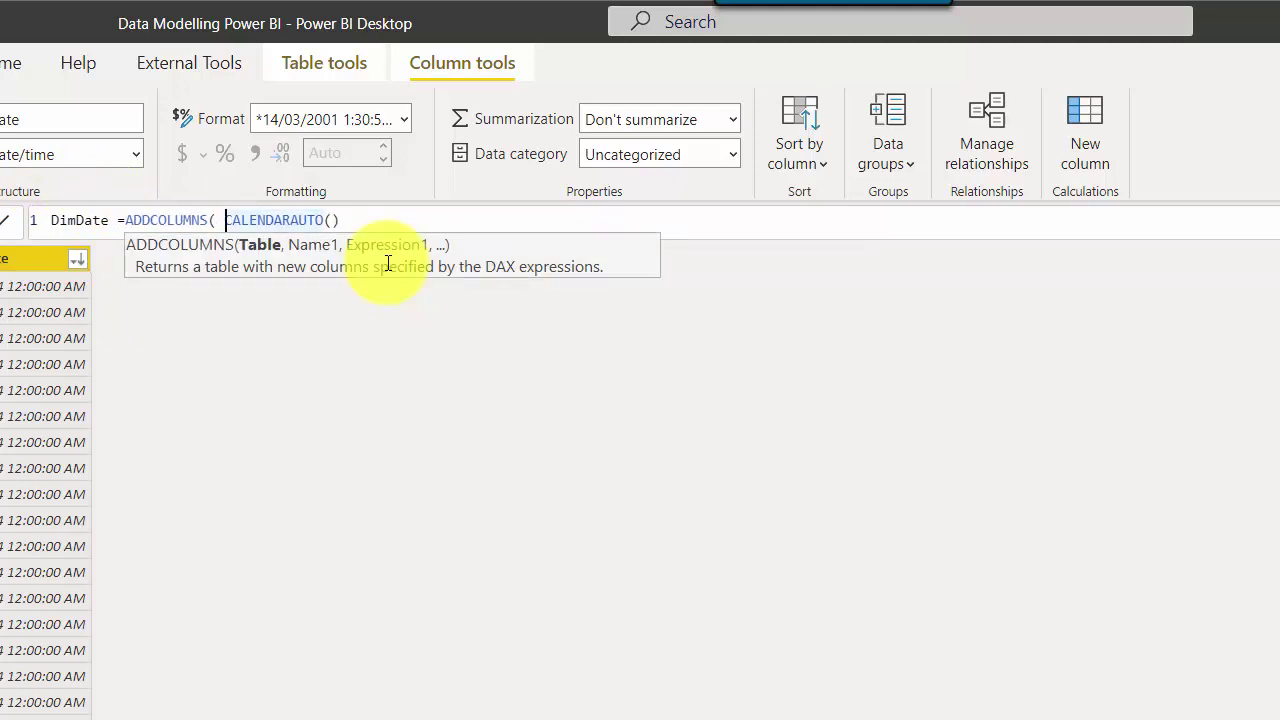
text(,)
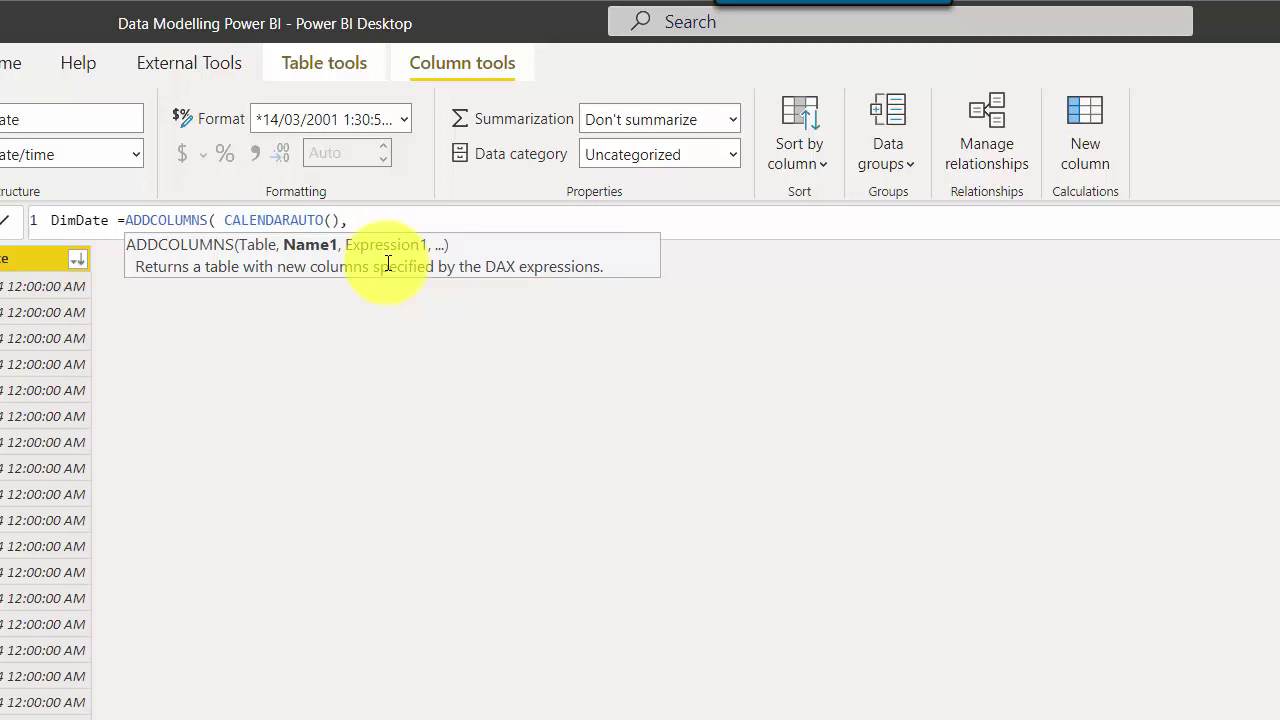
key(ctrl+v)
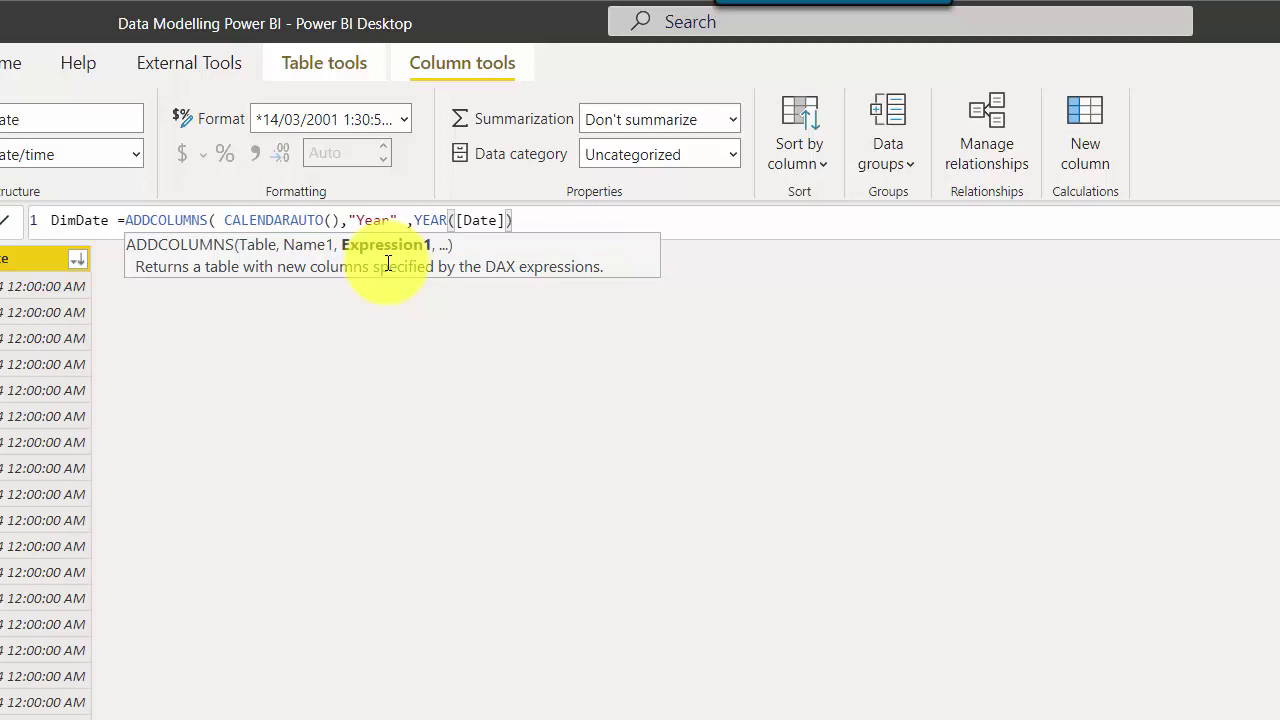
text())
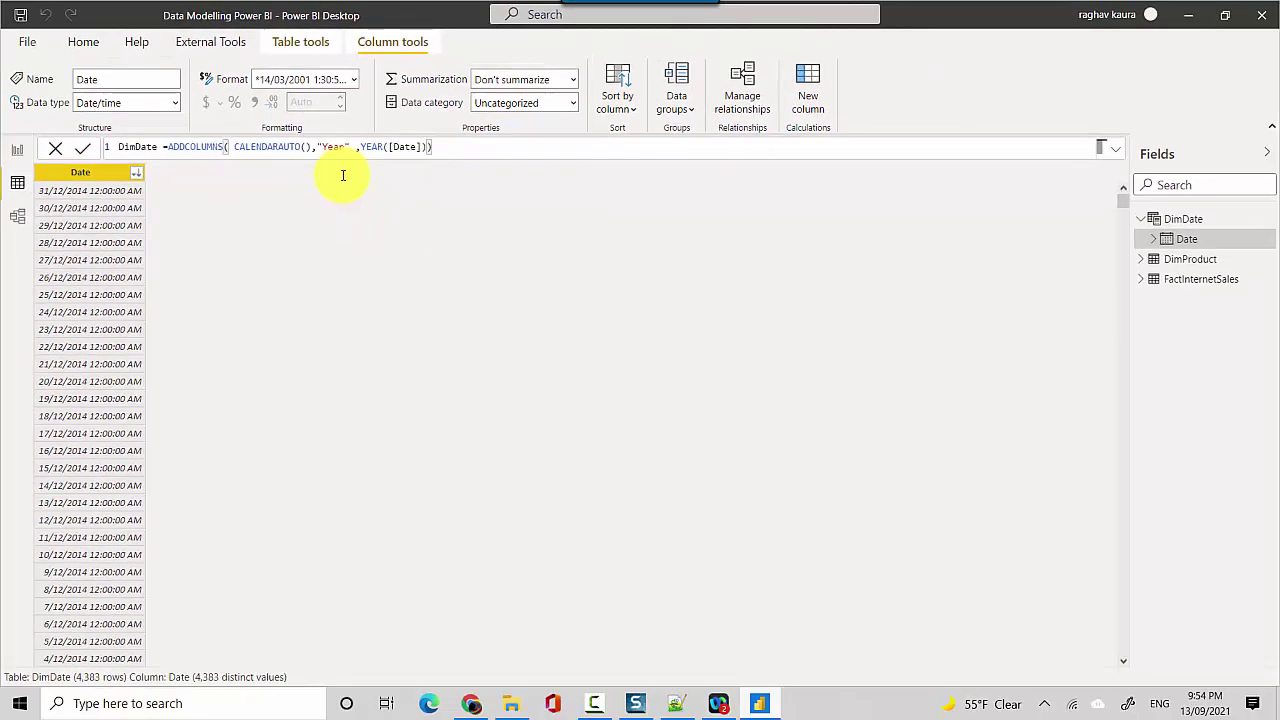
key(Return)
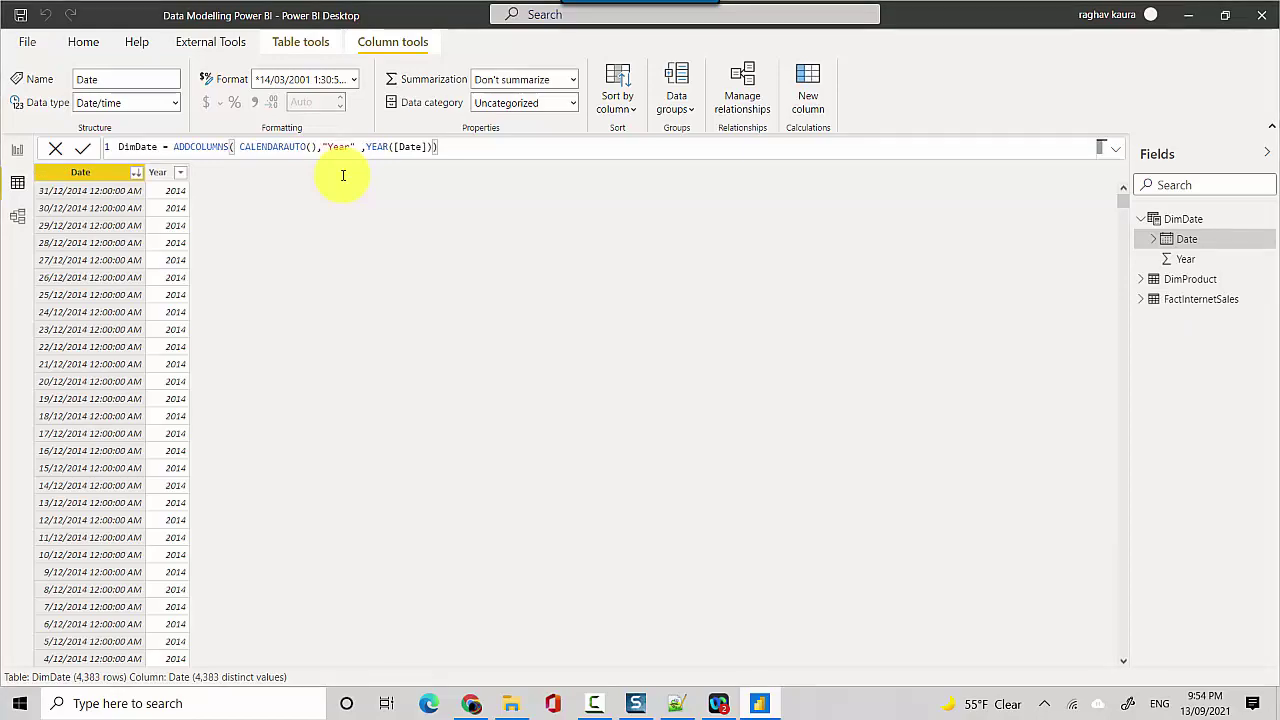
key(alt+Tab)
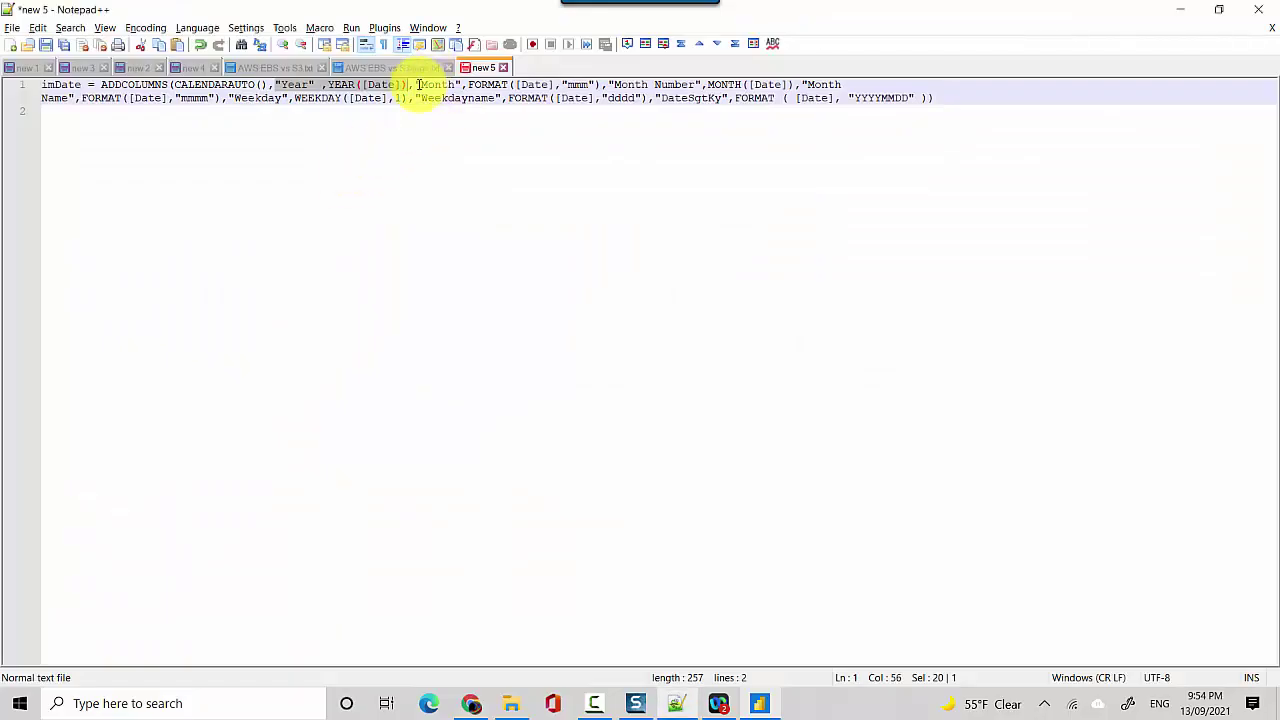
- Select the "Month",FORMAT([Date],"mmm") clause in the Notepad++ script
drag(416, 84, 462, 84)
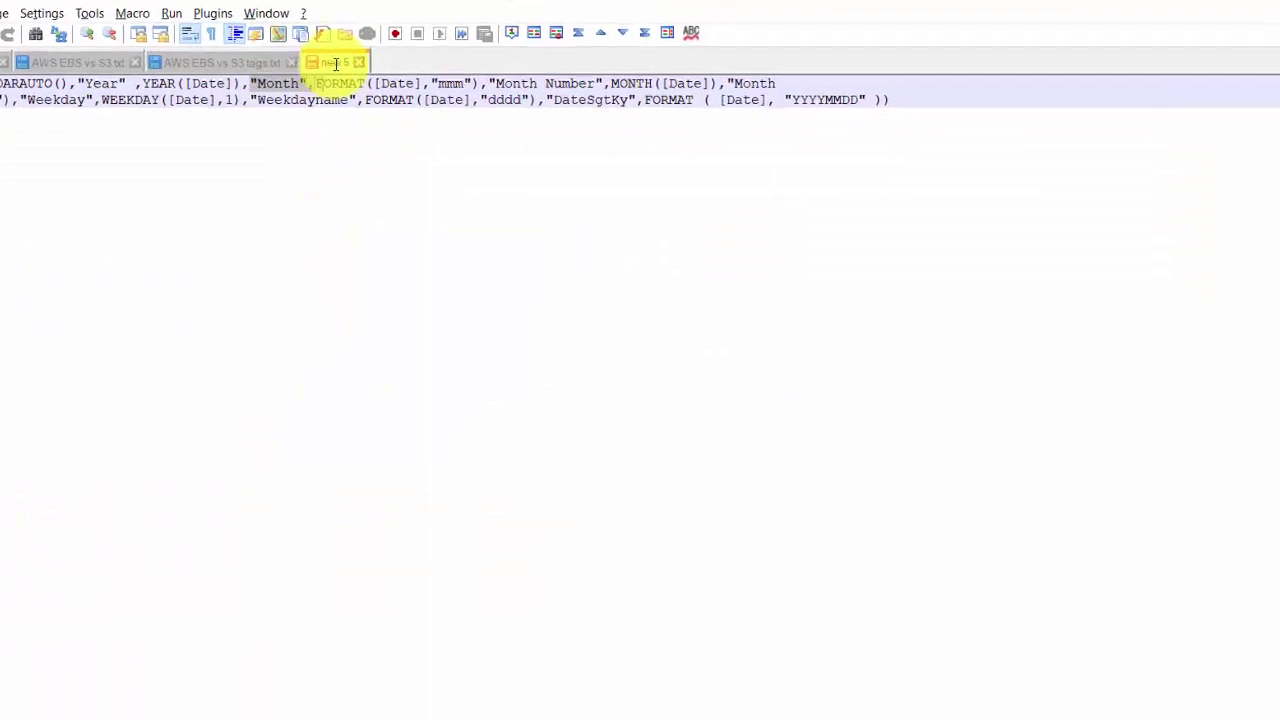
mouse_move(336, 63)
mouse_down()
mouse_move(474, 82)
mouse_move(341, 81)
mouse_up()
key(ctrl+c)
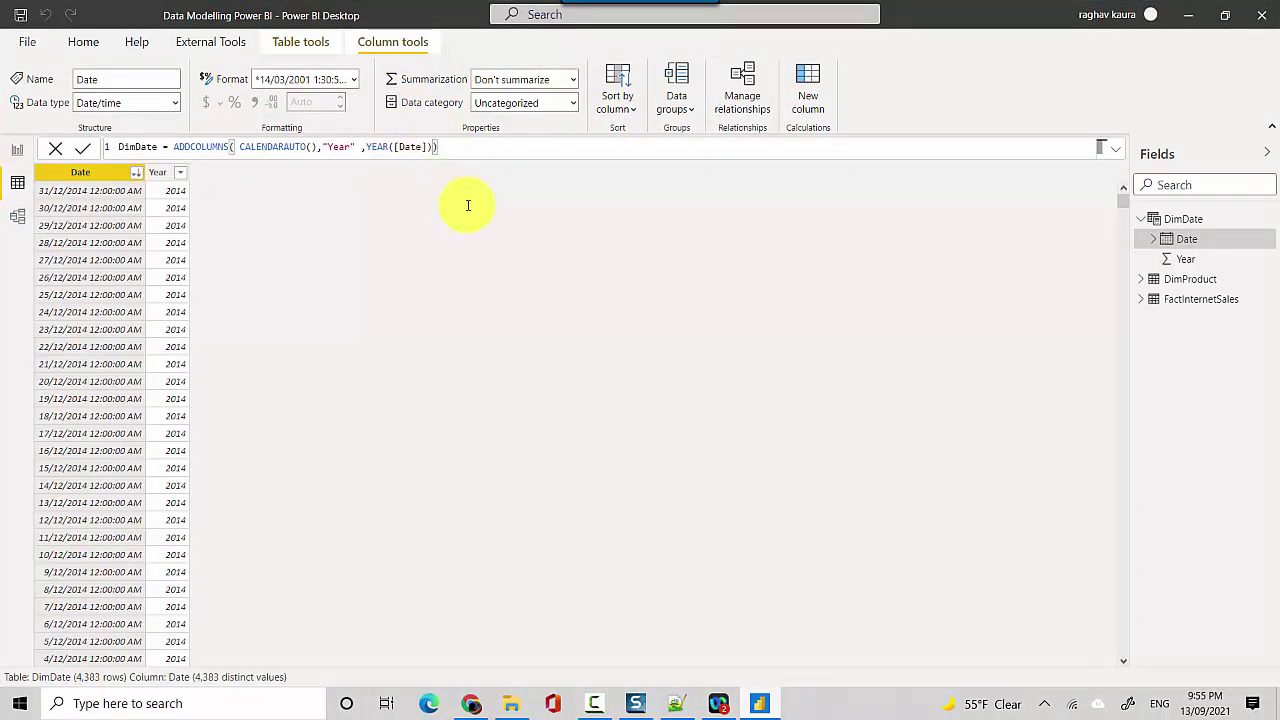
- Append the Month clause to DimDate's formula, adding a Month column of Dec values
text(,)
key(ctrl+v)
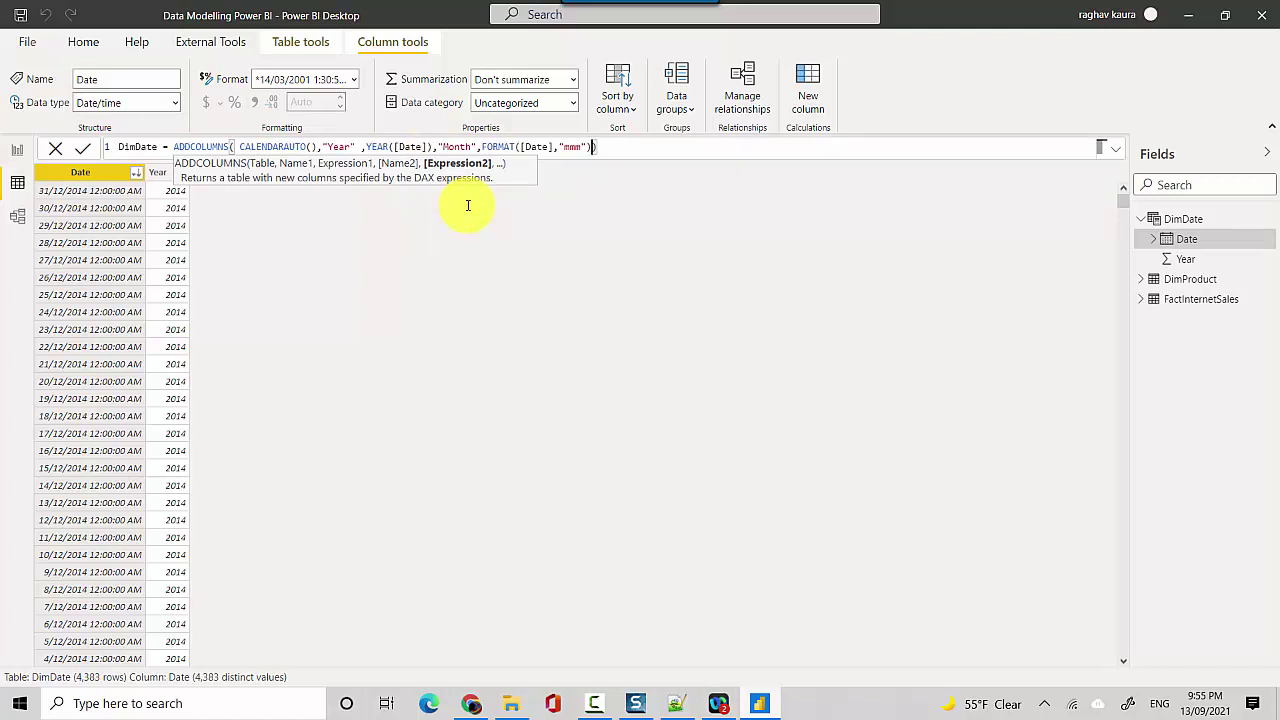
text())
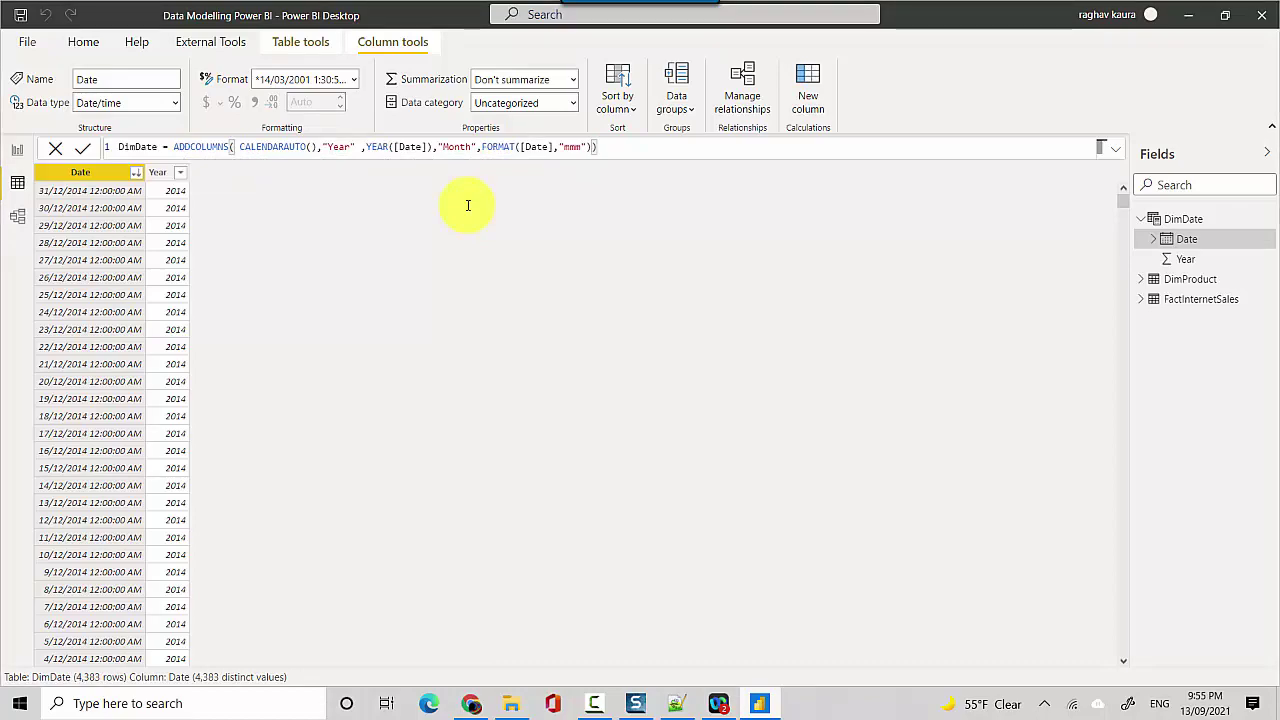
- Copy "Month Number",MONTH([Date]) from the script and paste it into the DimDate formula
key(alt+Tab)
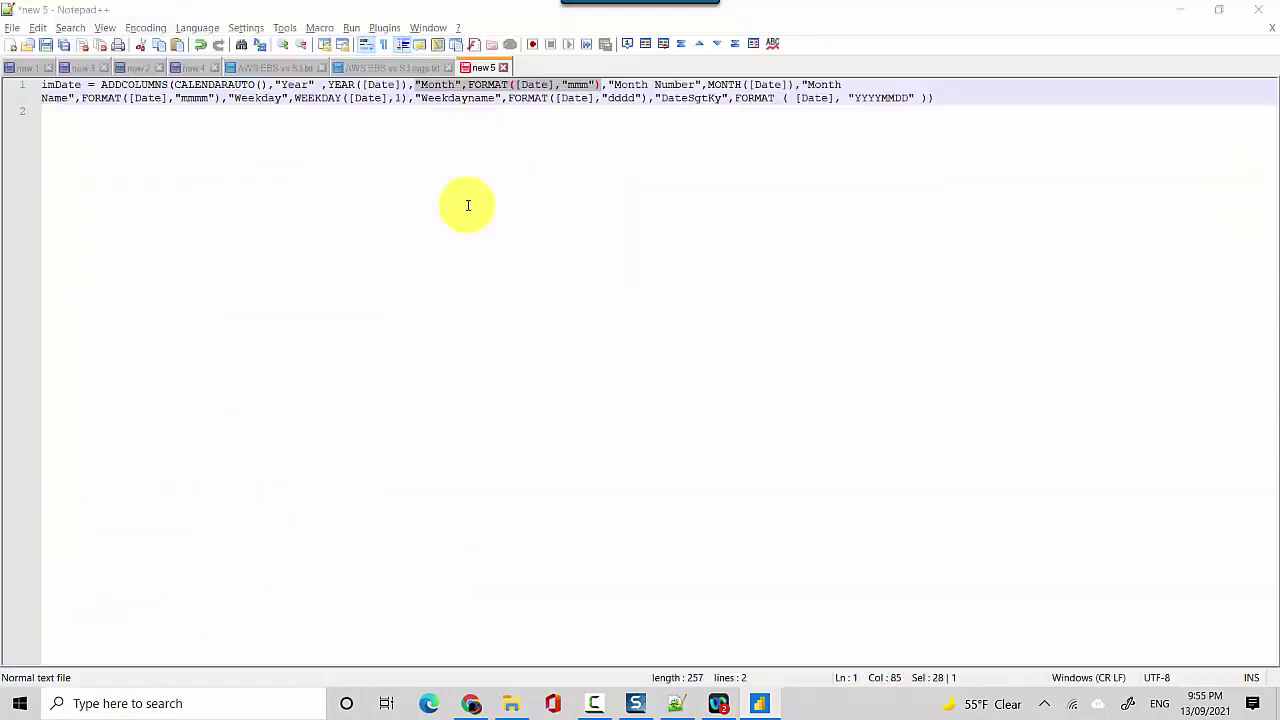
drag(603, 86, 790, 86)
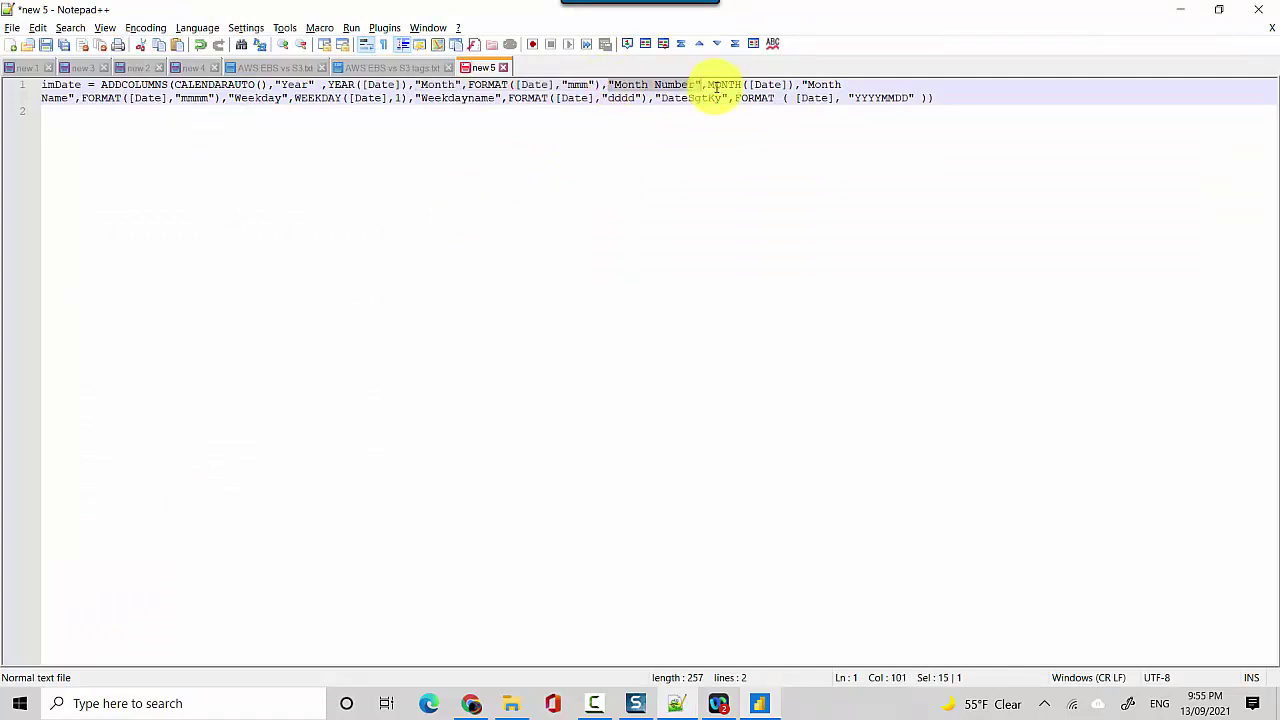
key(ctrl+c)
key(alt+Tab)
click(593, 148)
key(ctrl+v)
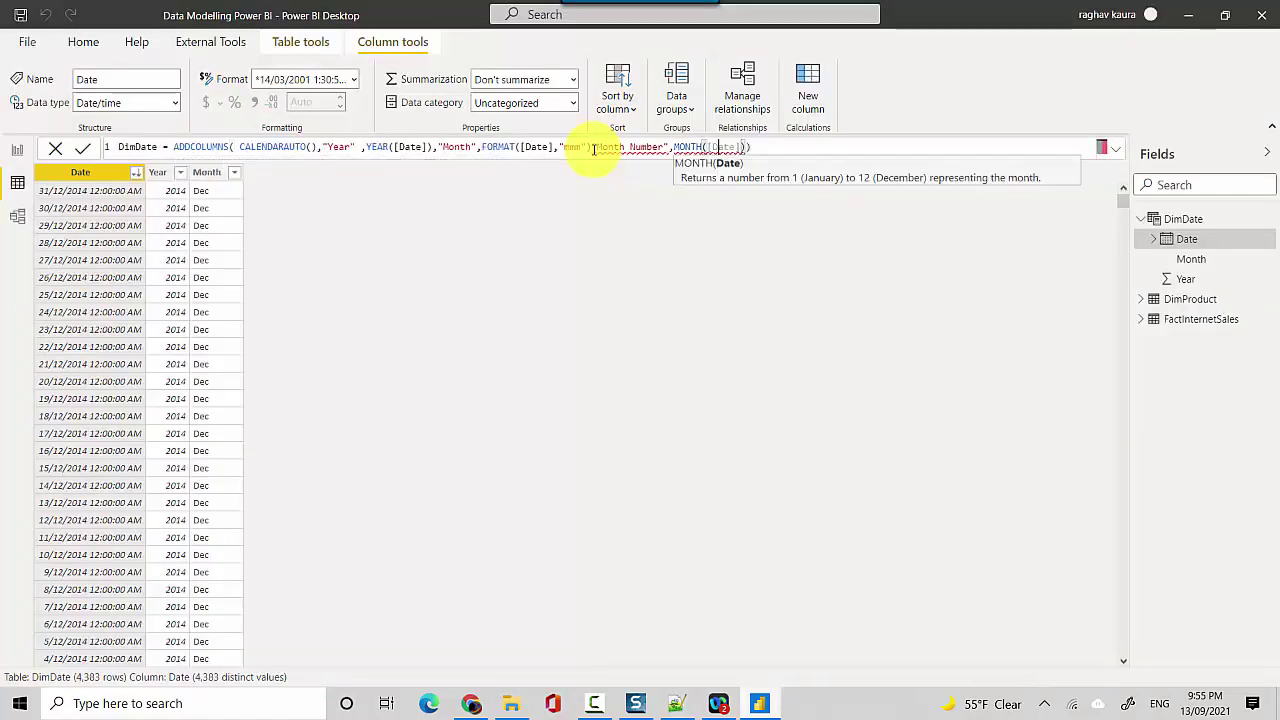
- Add a comma before the Month Number clause, then review the FORMAT function docs
click(593, 148)
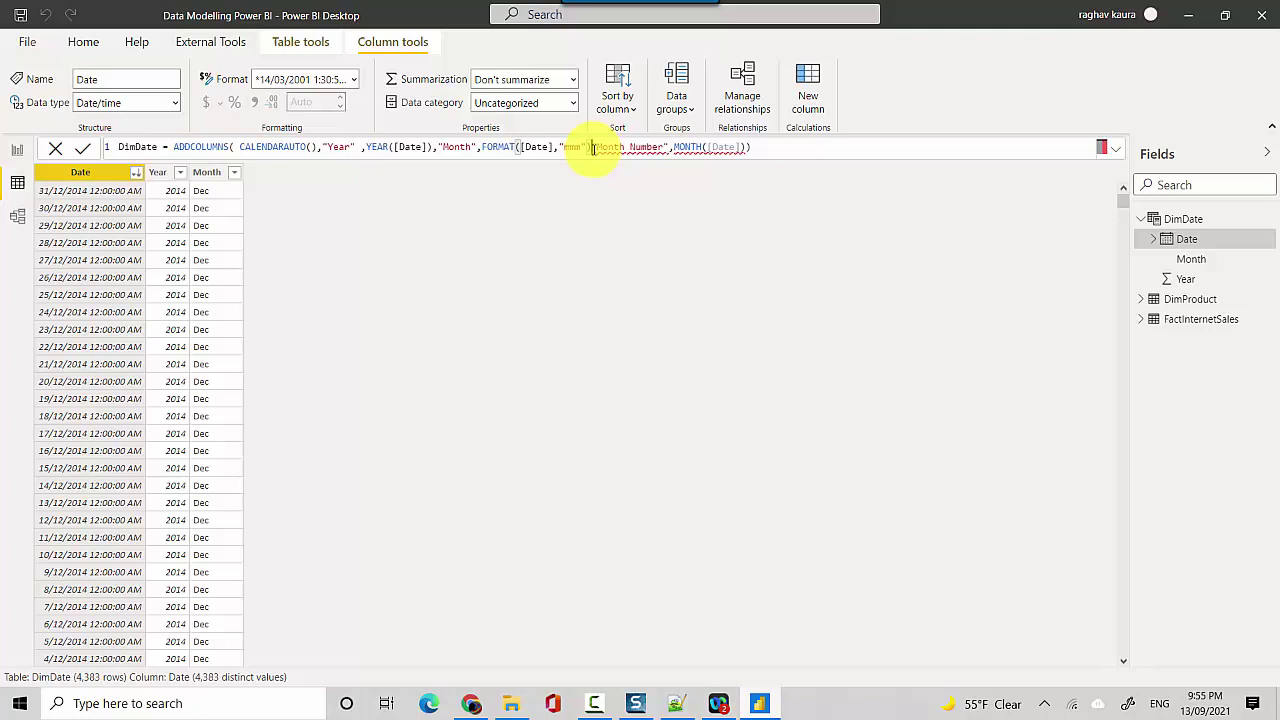
text(,)
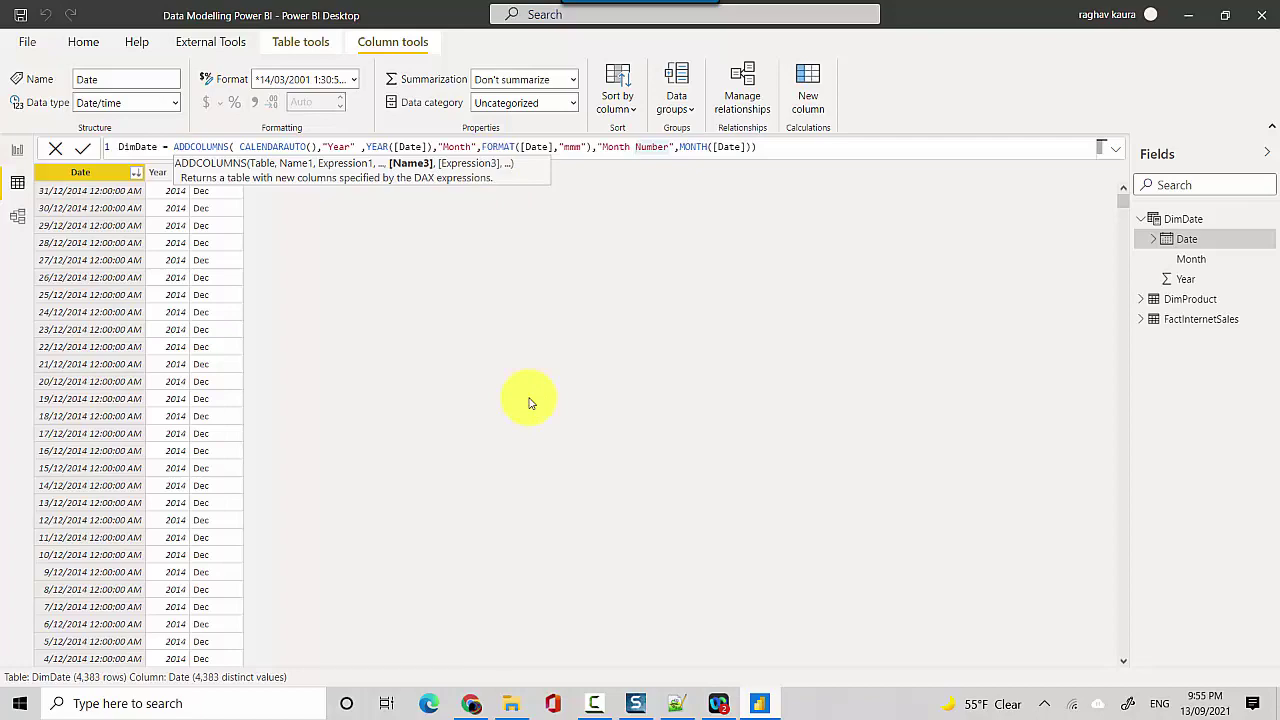
click(468, 702)
click(470, 14)
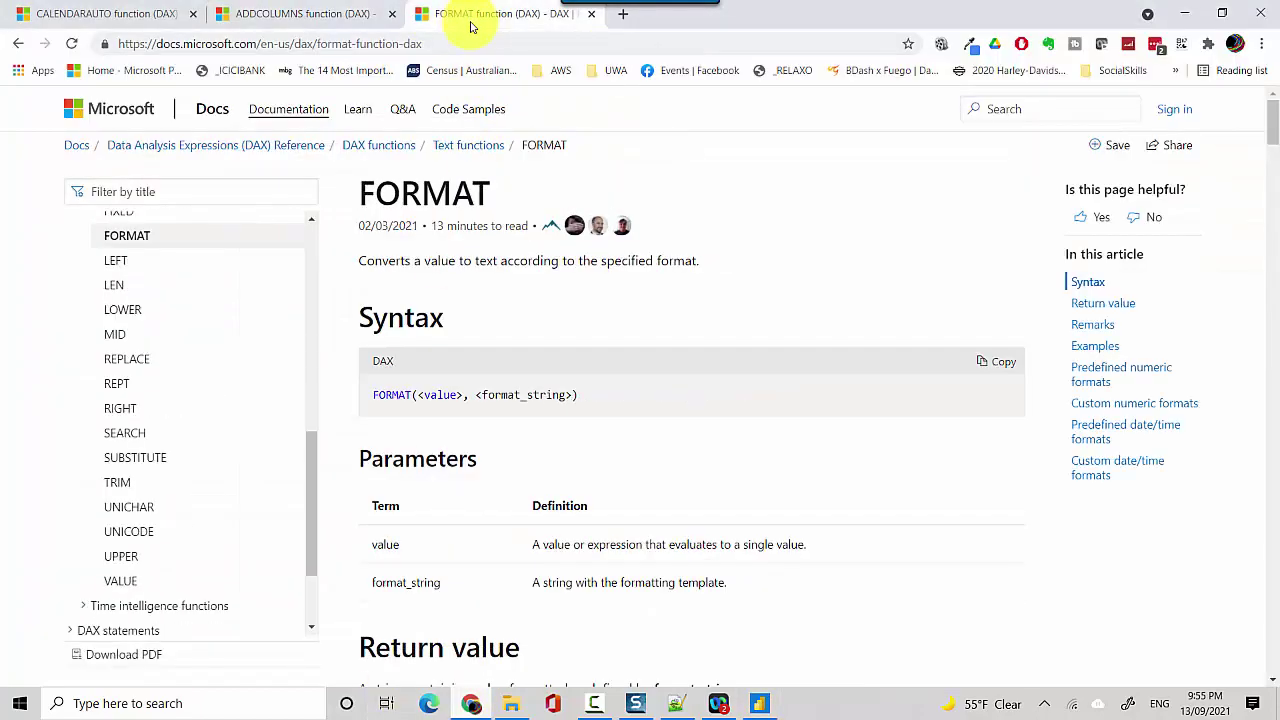
key(Page_Down)
key(Page_Down)
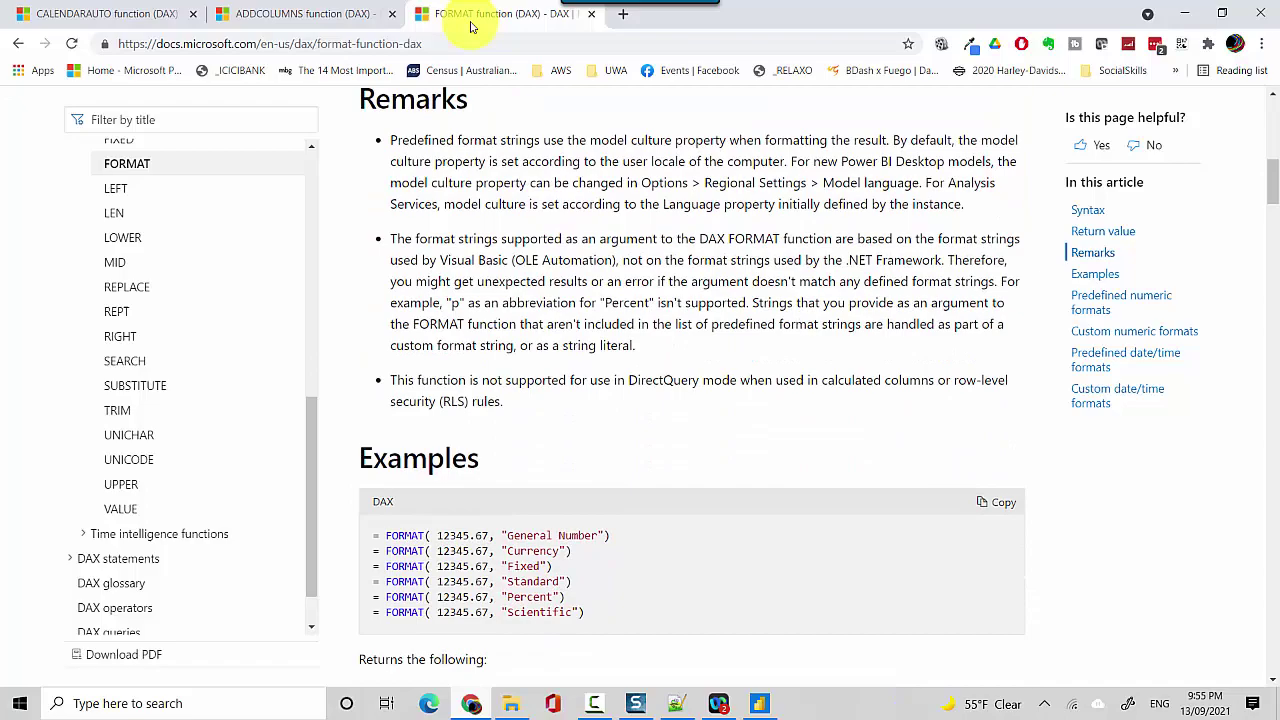
key(Page_Down)
key(Page_Down)
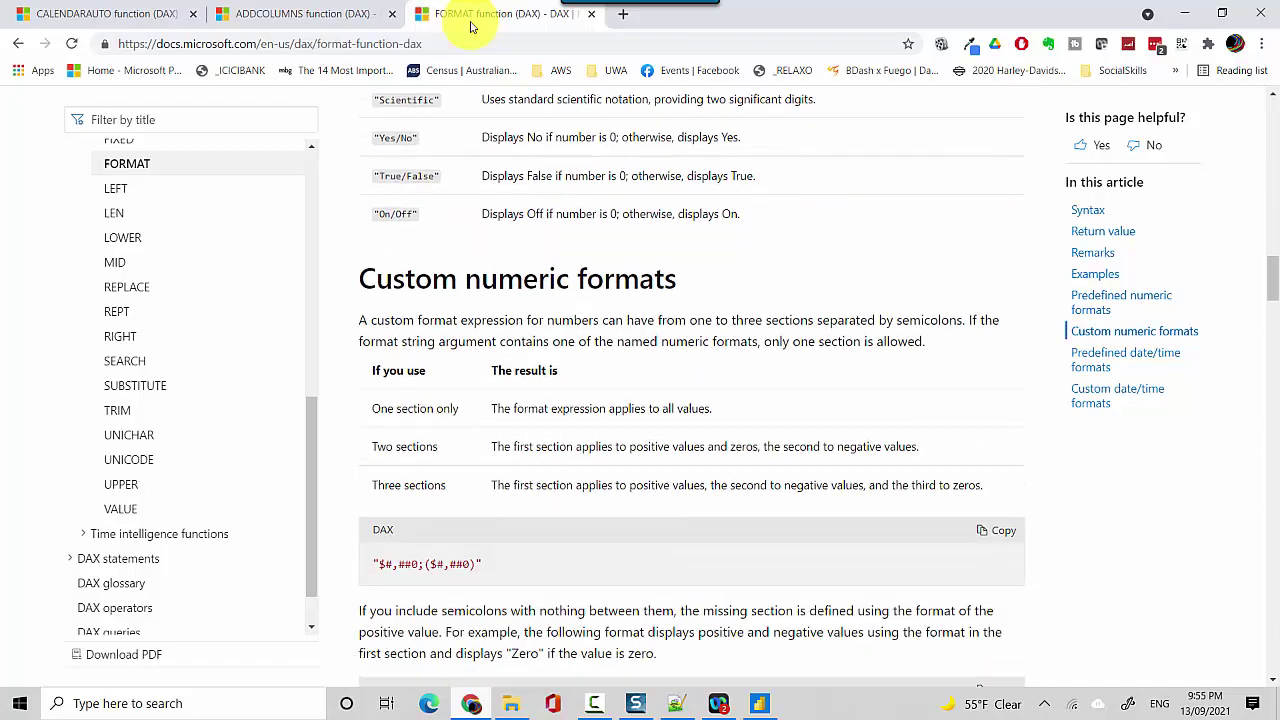
- Commit the DimDate formula to add the Month Number column showing 12
click(1185, 12)
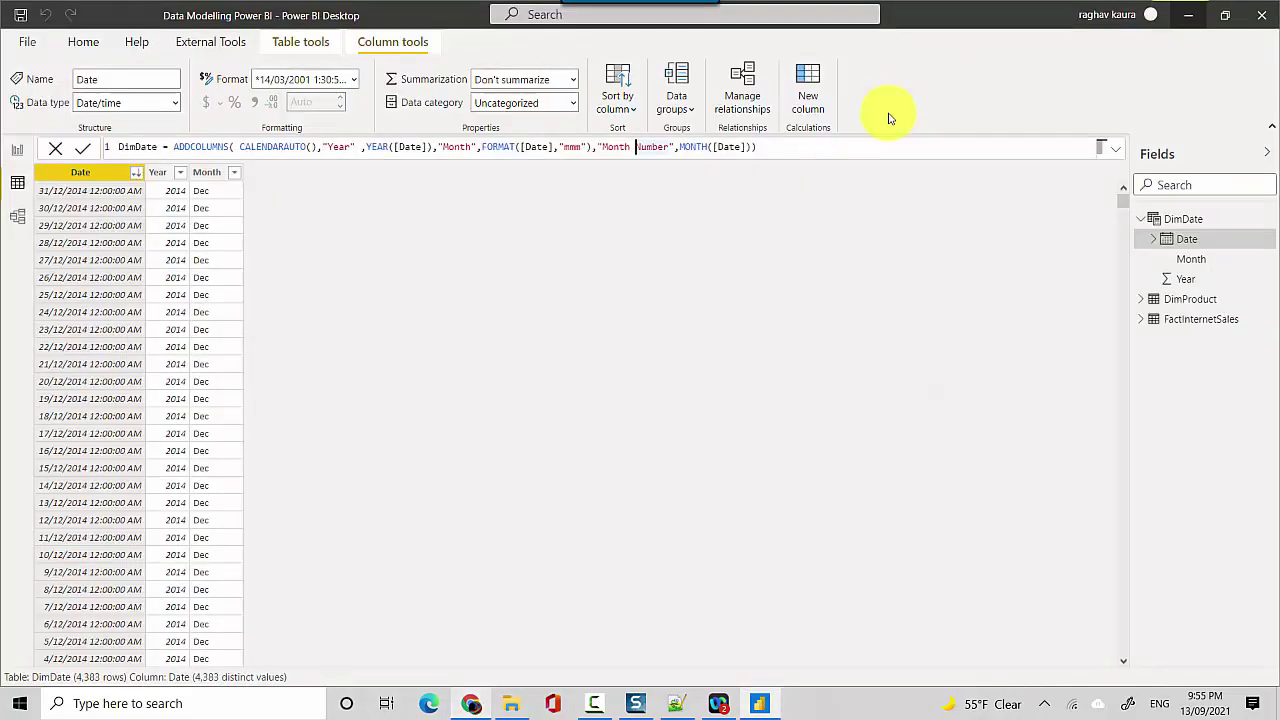
click(785, 148)
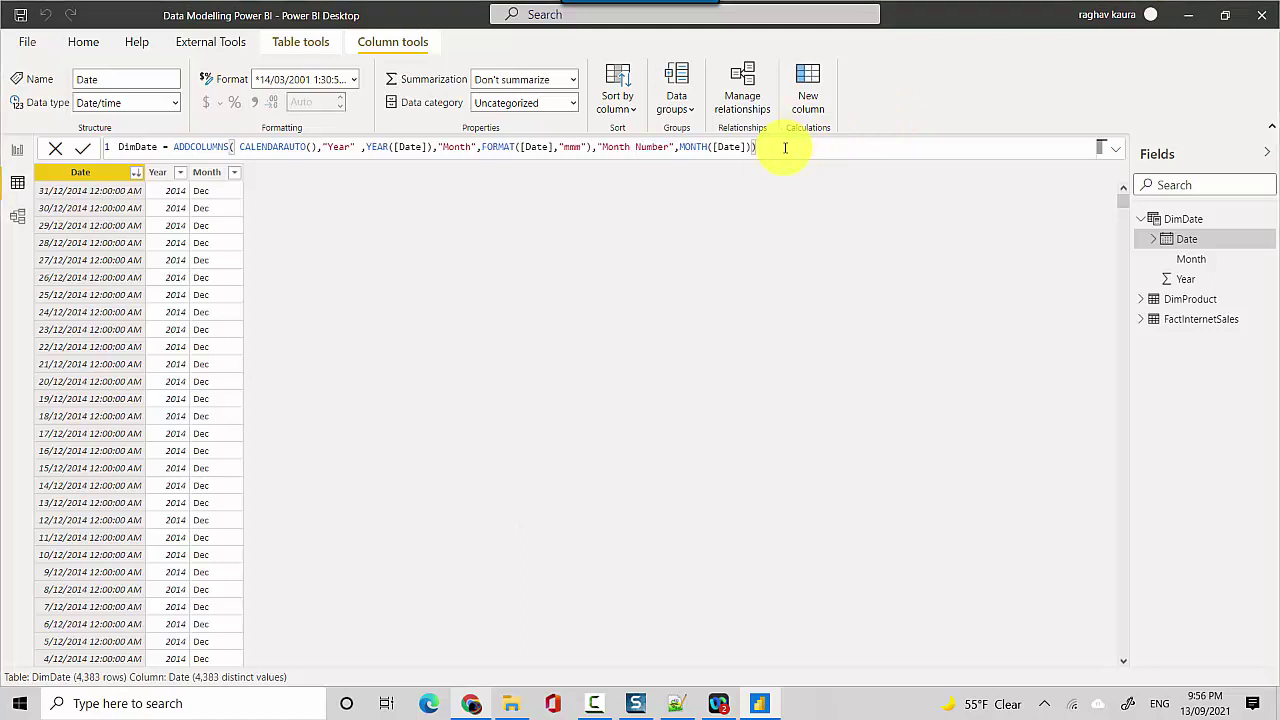
key(Return)
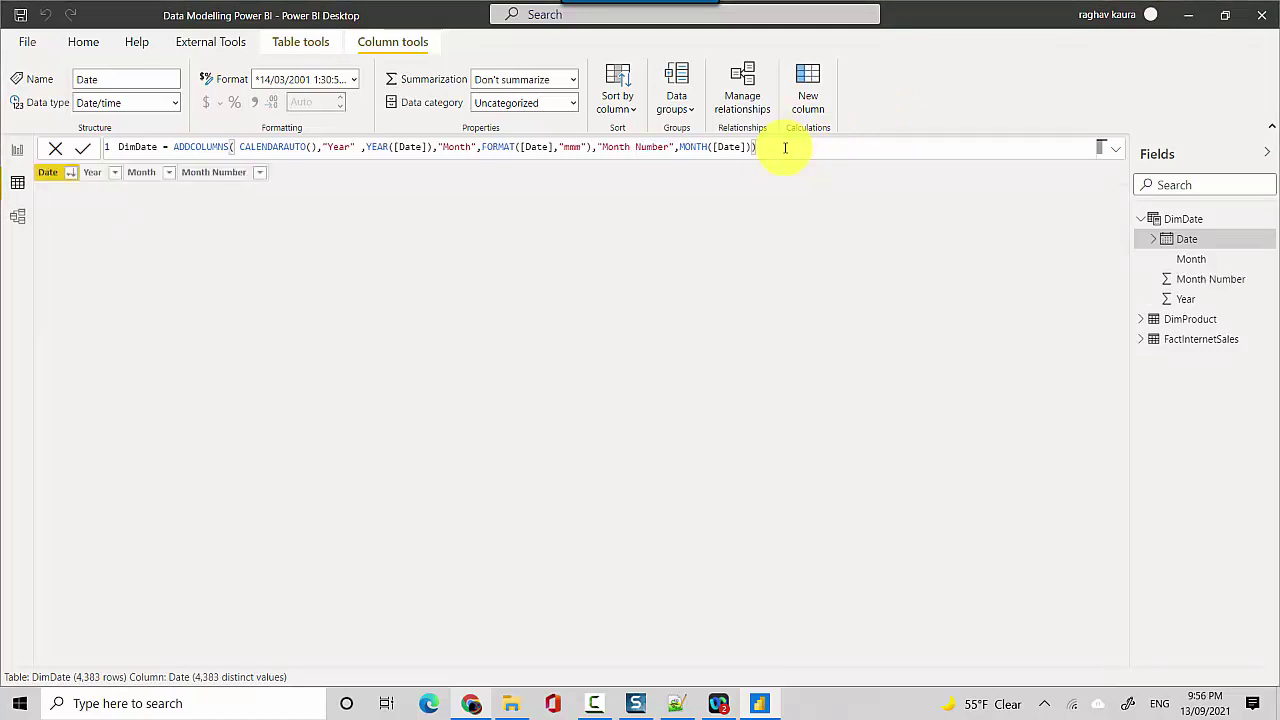
key(alt+Tab)
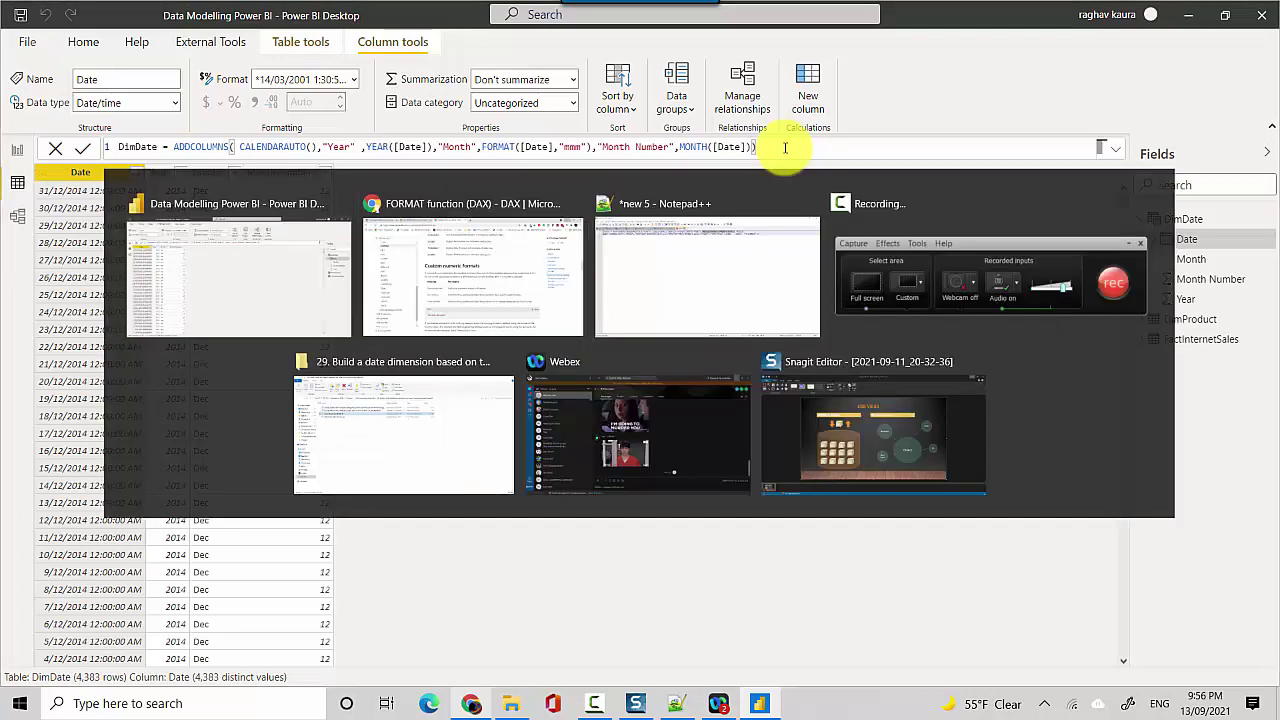
- Paste "Month Name",FORMAT([Date],"mmmm") into the formula, adding a December Month Name column
click(672, 704)
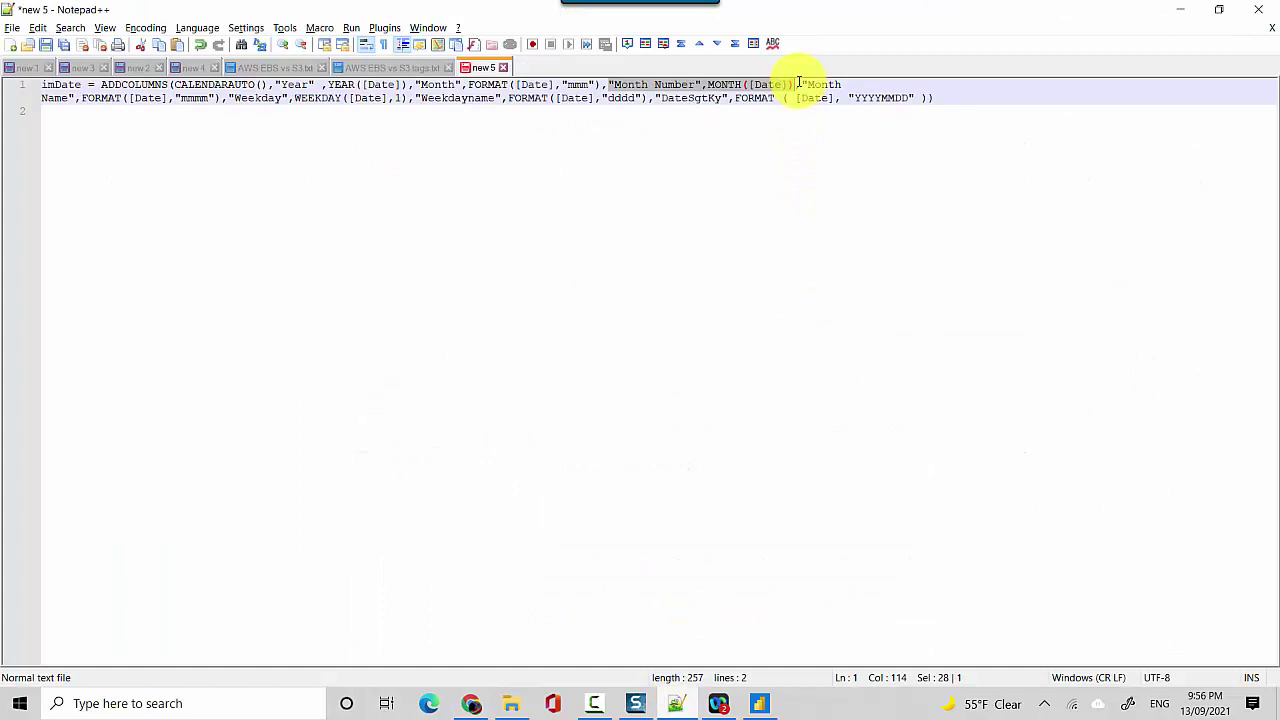
drag(800, 84, 220, 99)
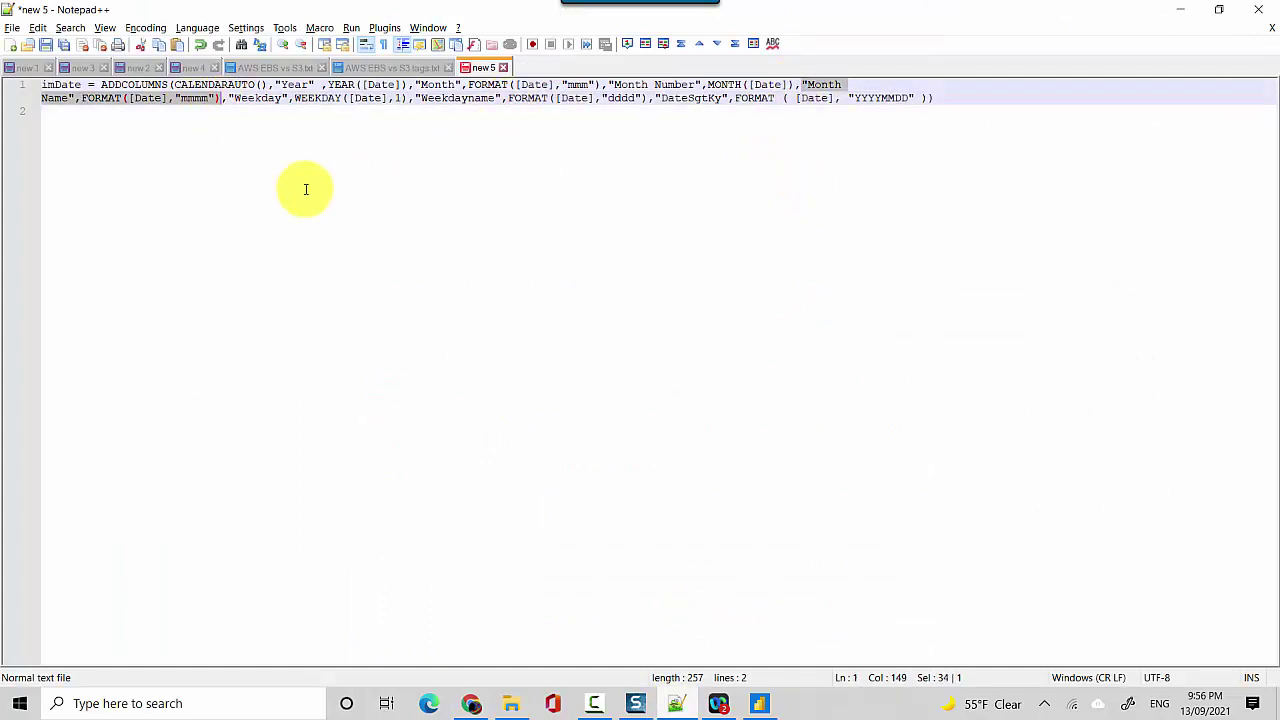
key(alt+Tab)
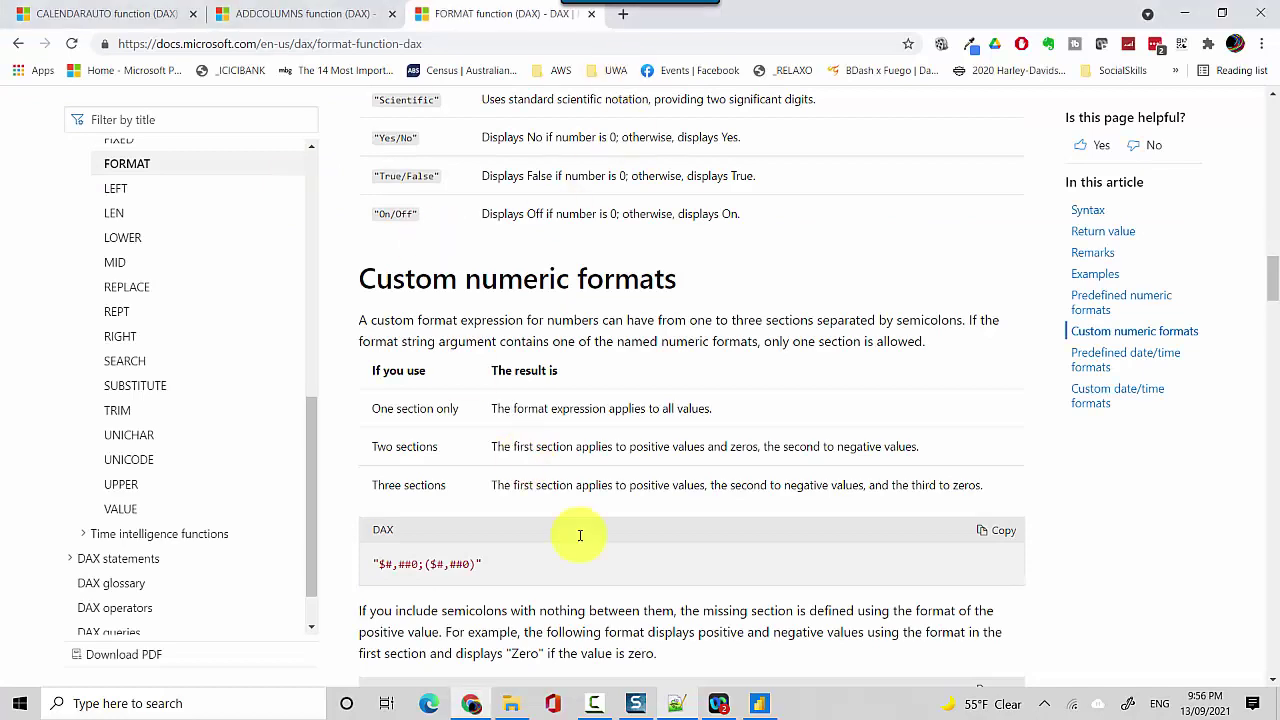
click(760, 700)
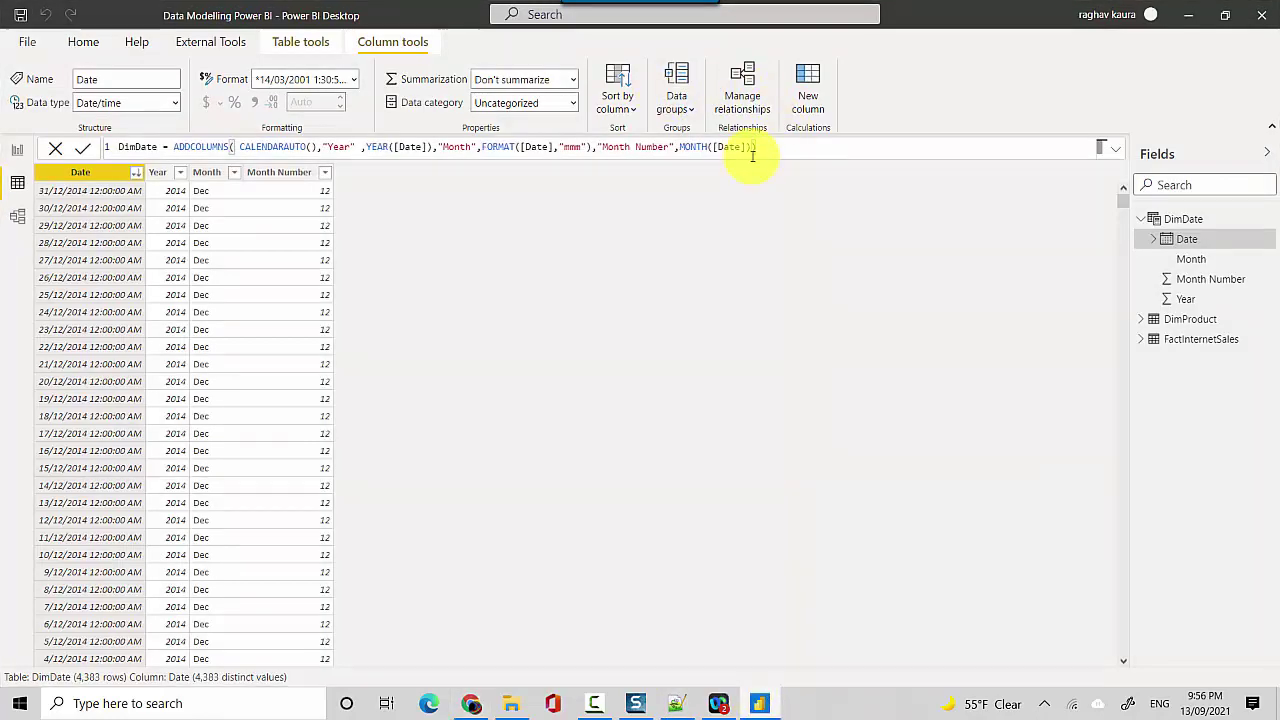
text(,"Month Name",FORMAT([Date],"mmm"))
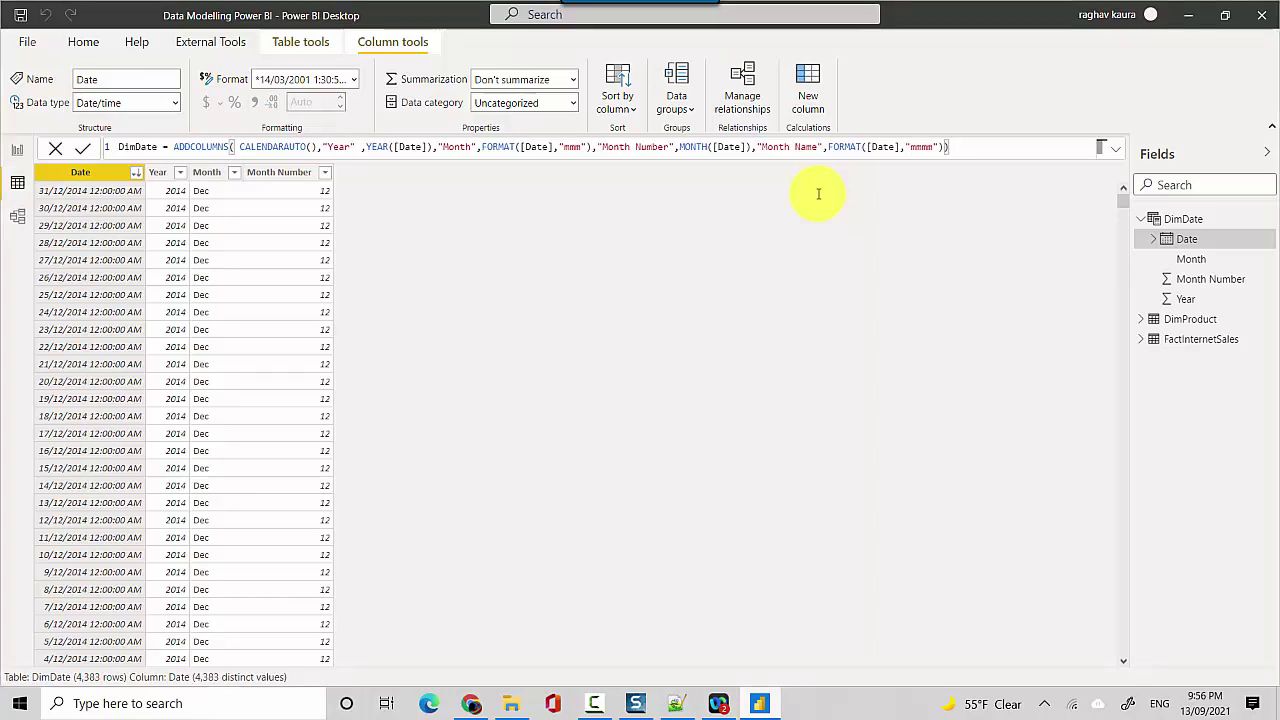
key(Return)
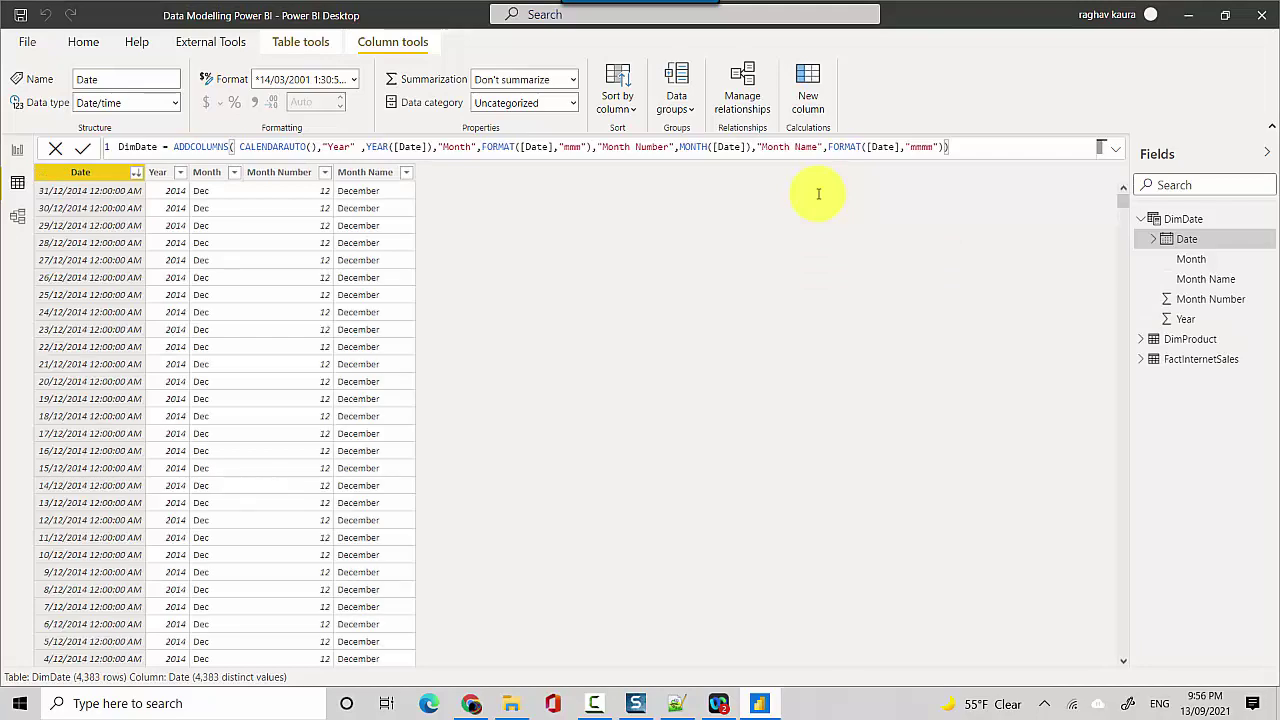
key(alt+Tab)
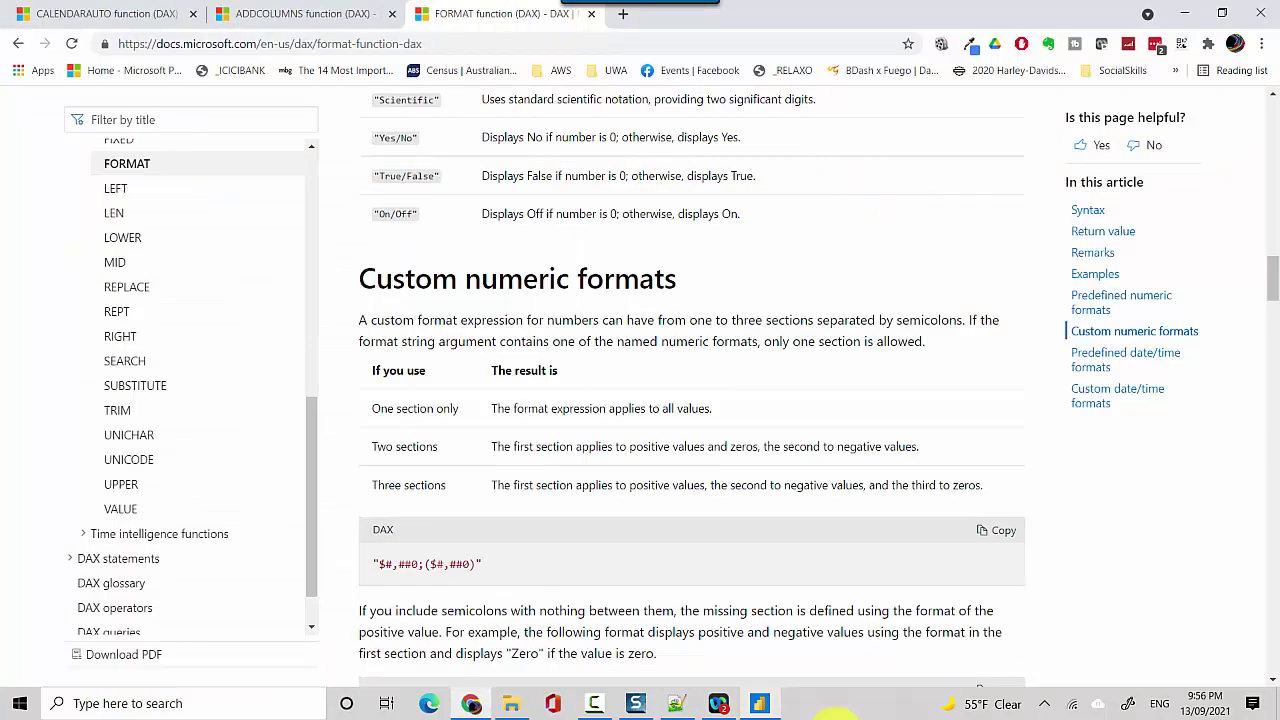
- Copy the "Weekday",WEEKDAY([Date],1) definition from the Notepad++ script into Power BI's DimDate formula
click(677, 703)
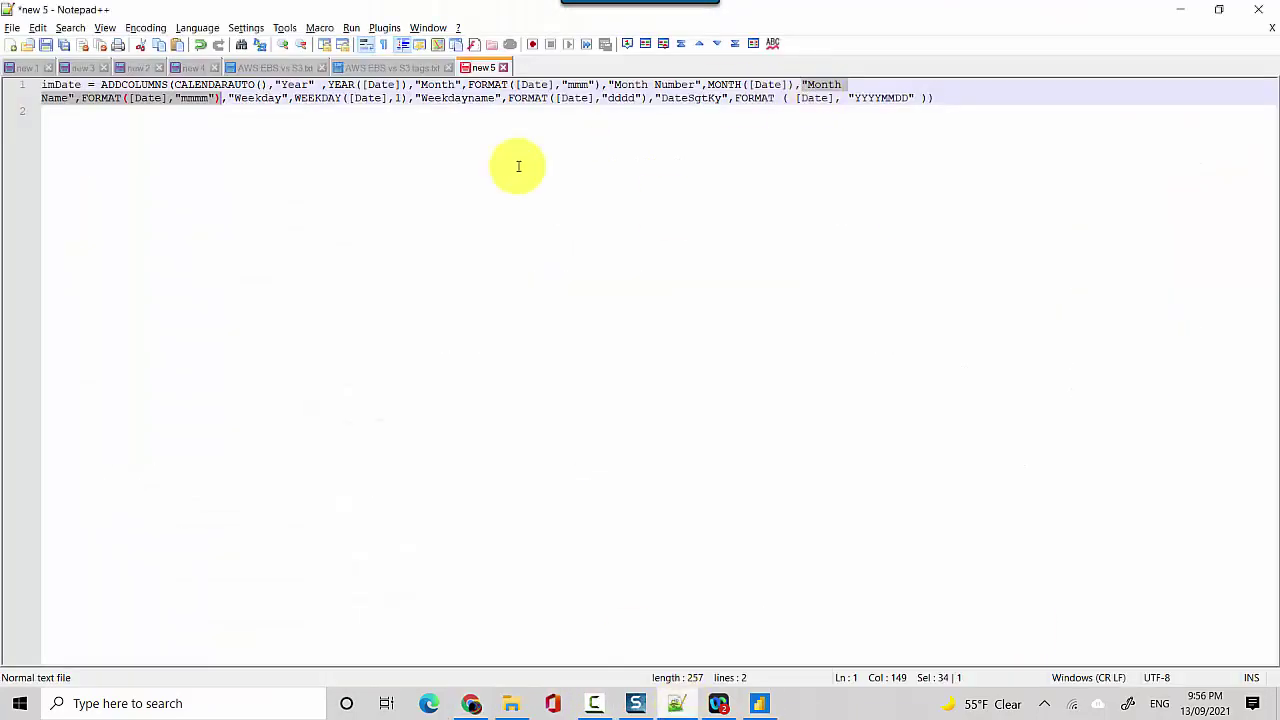
drag(227, 98, 409, 97)
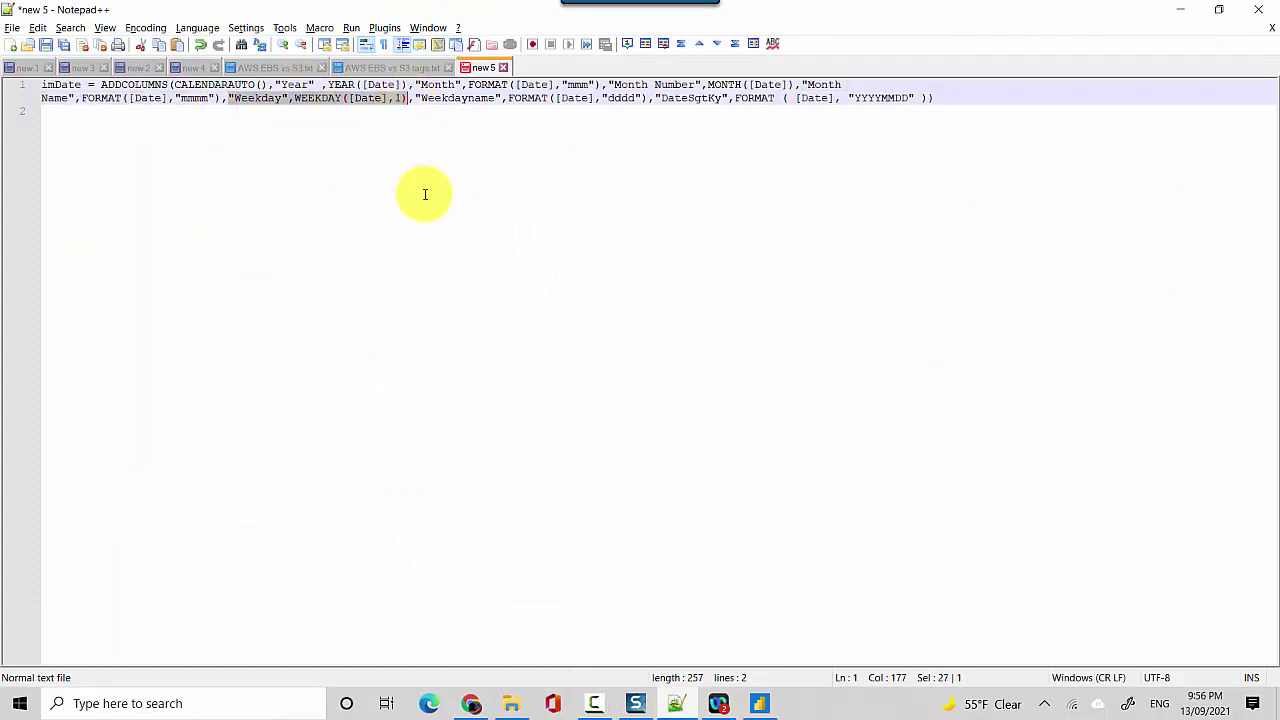
key(alt+Tab)
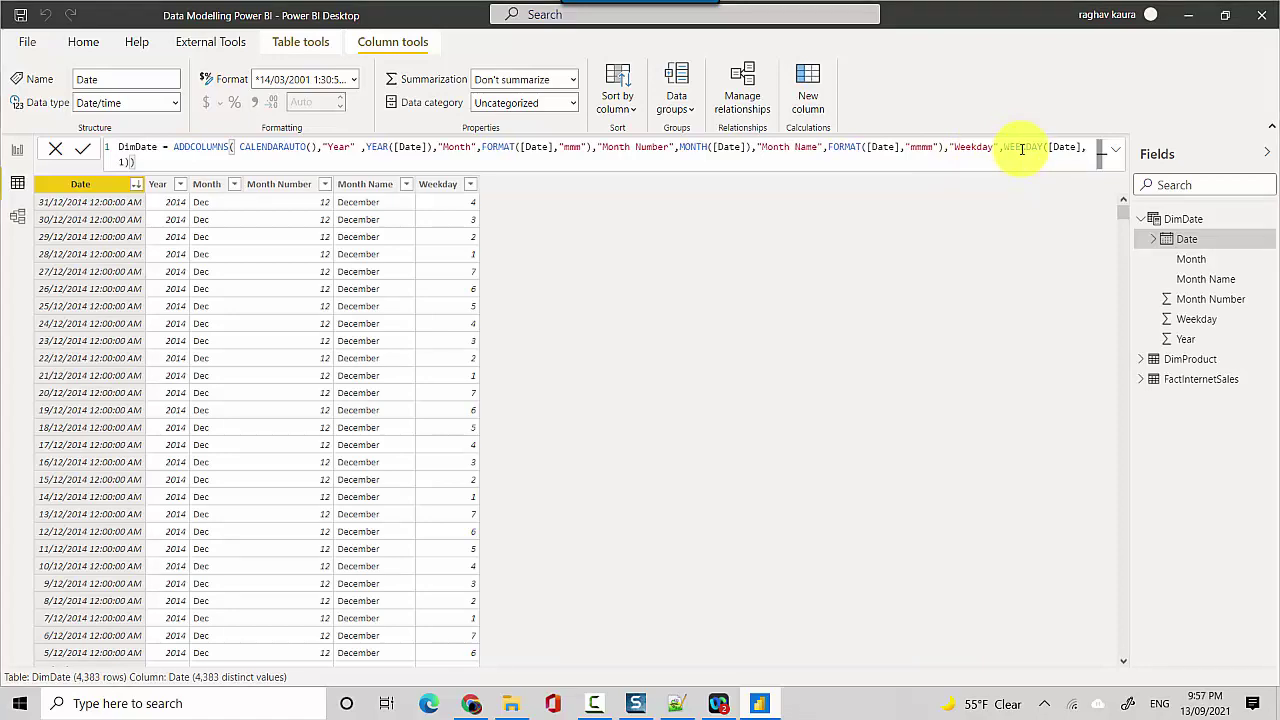
- Copy the "Weekdayname",FORMAT([Date],"dddd") definition from the saved Notepad++ script
key(alt+Tab)
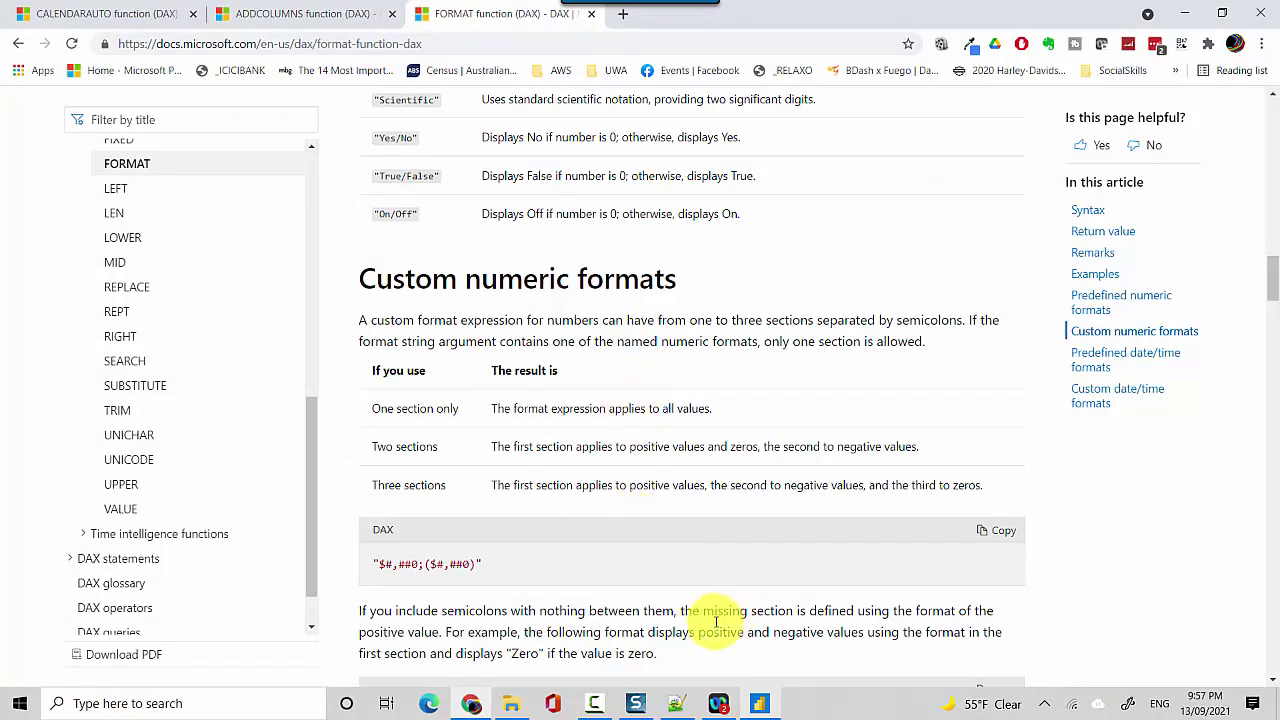
click(676, 703)
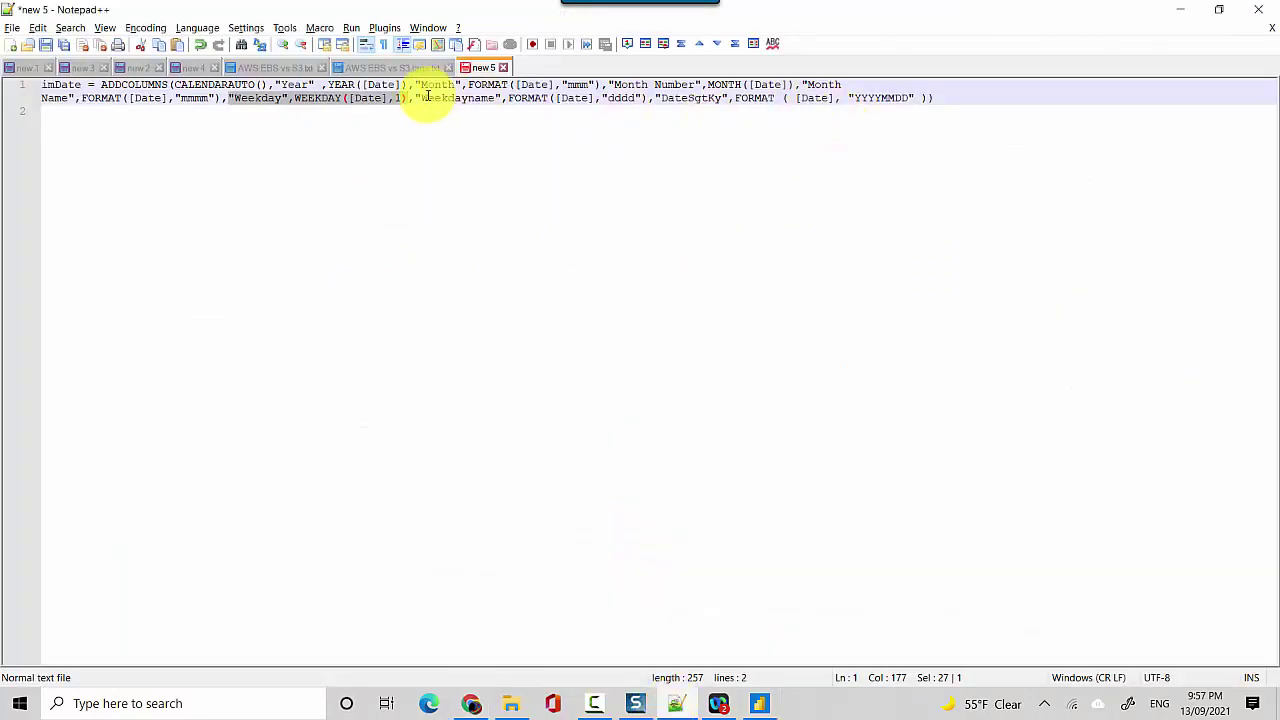
drag(415, 98, 647, 103)
key(ctrl+c)
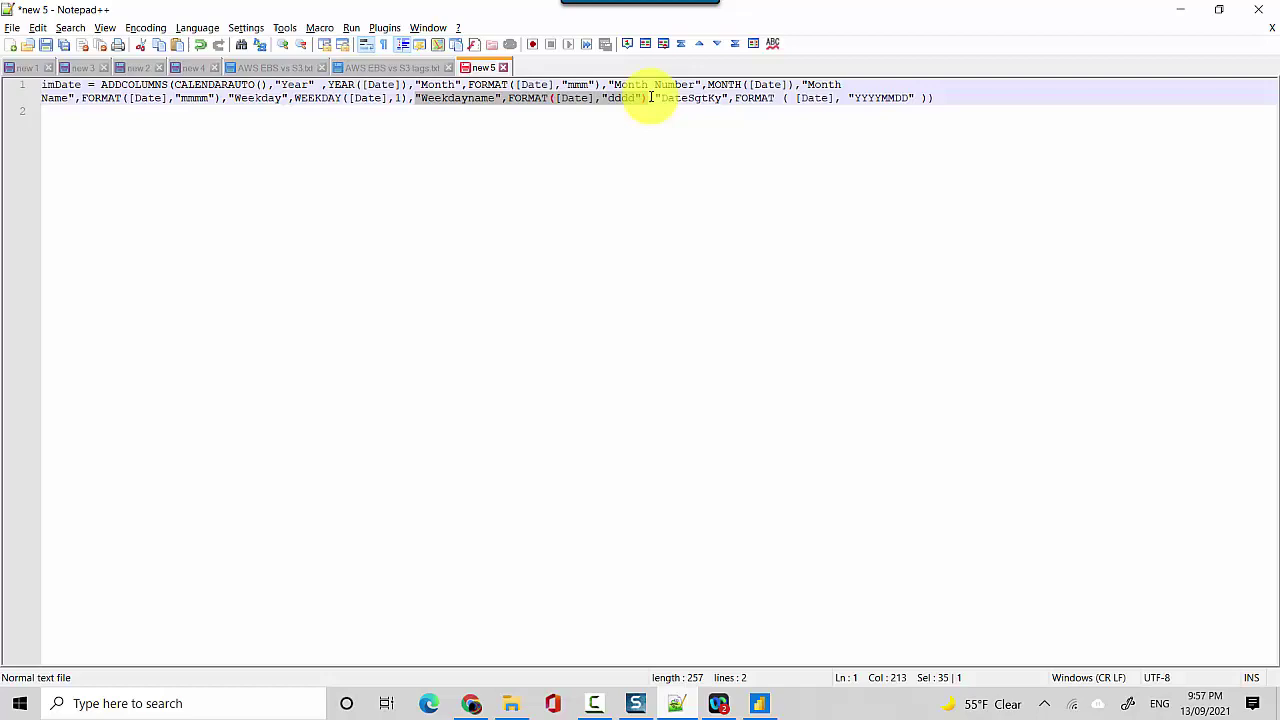
key(alt+Tab)
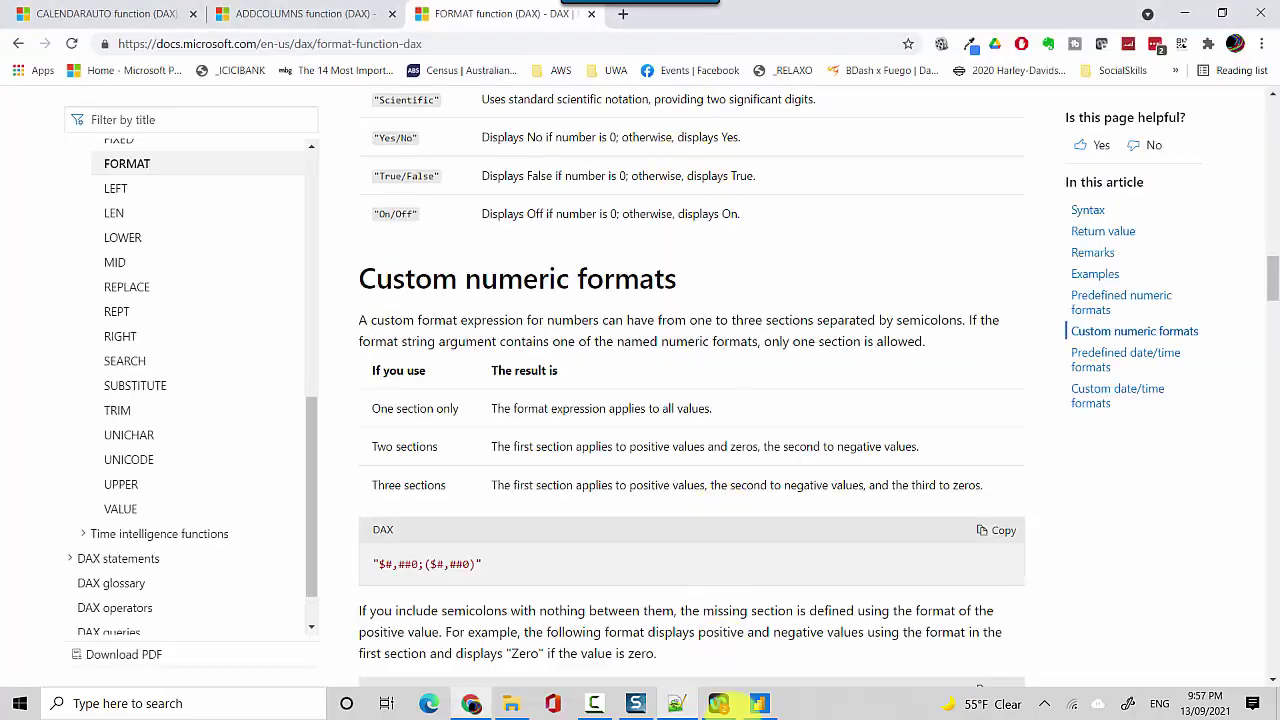
- Append "Weekdayname",FORMAT([Date],"dddd") after the Weekday definition and commit, adding day names like Wednesday
click(760, 704)
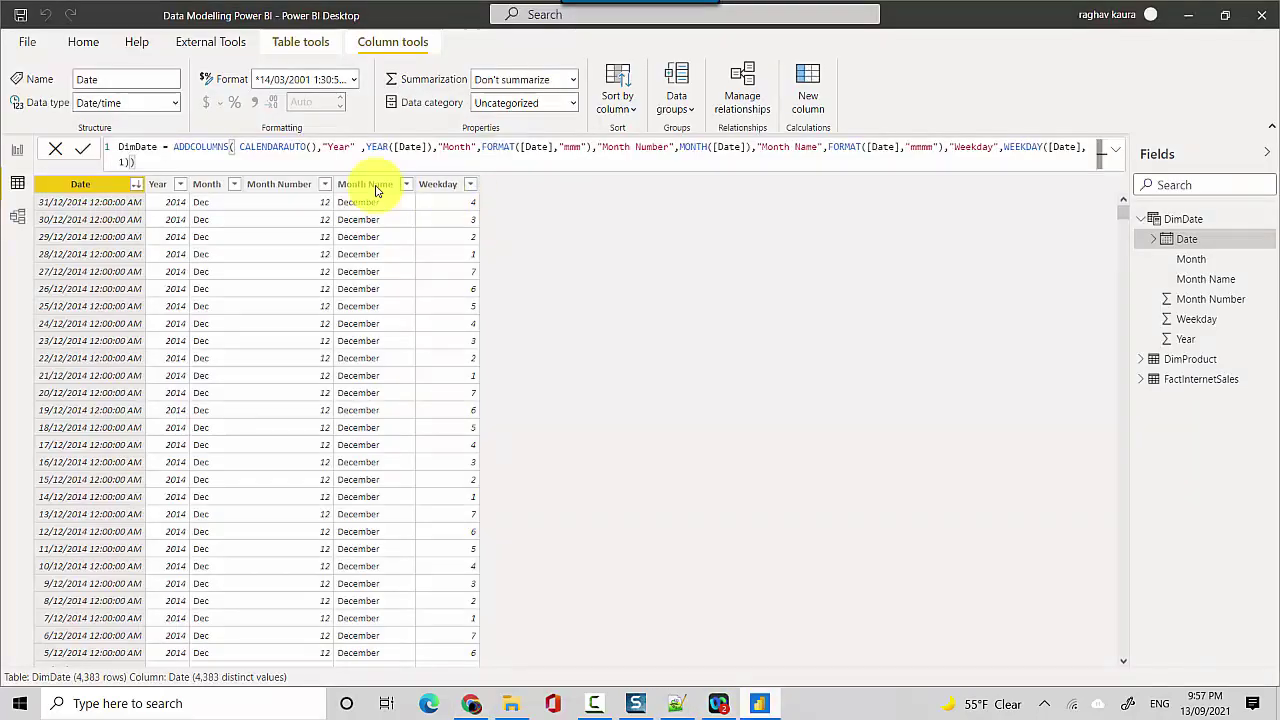
click(128, 163)
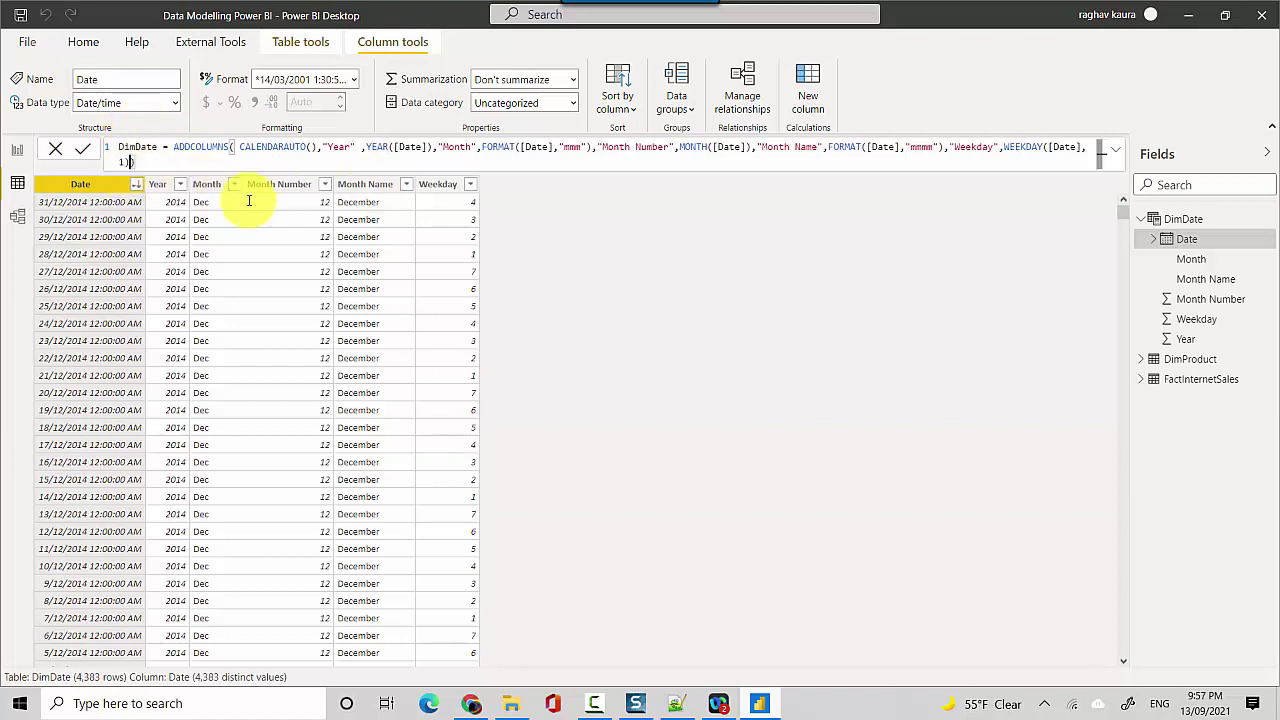
text(,)
key(ctrl+v)
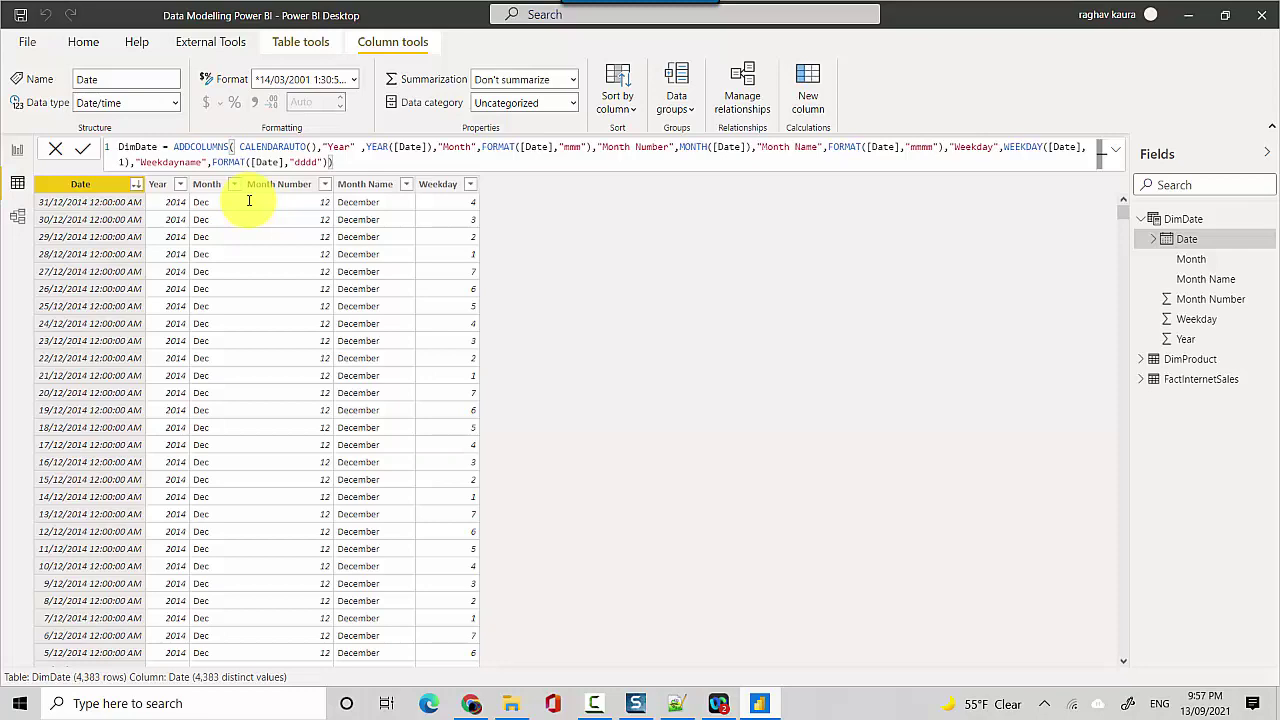
key(Return)
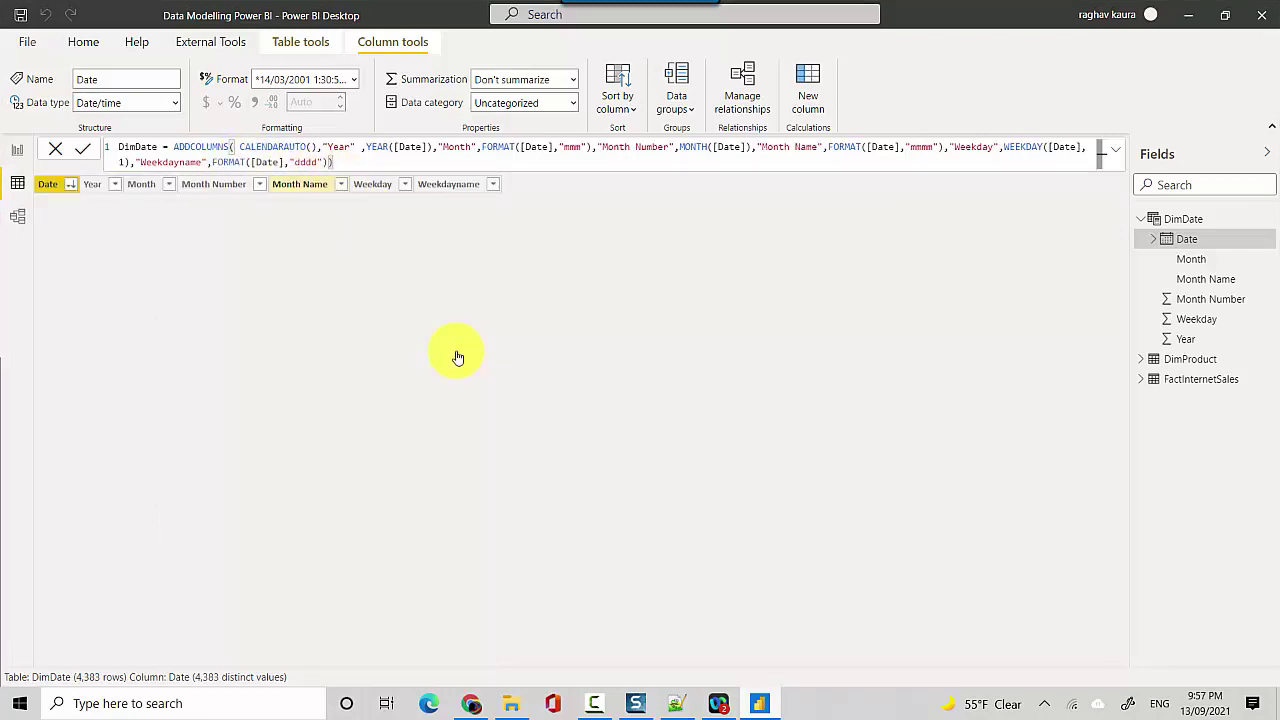
- Copy the DateSgtKy FORMAT([Date],"YYYYMMDD") definition from Notepad++ and paste it after a comma in the formula
key(alt+Tab)
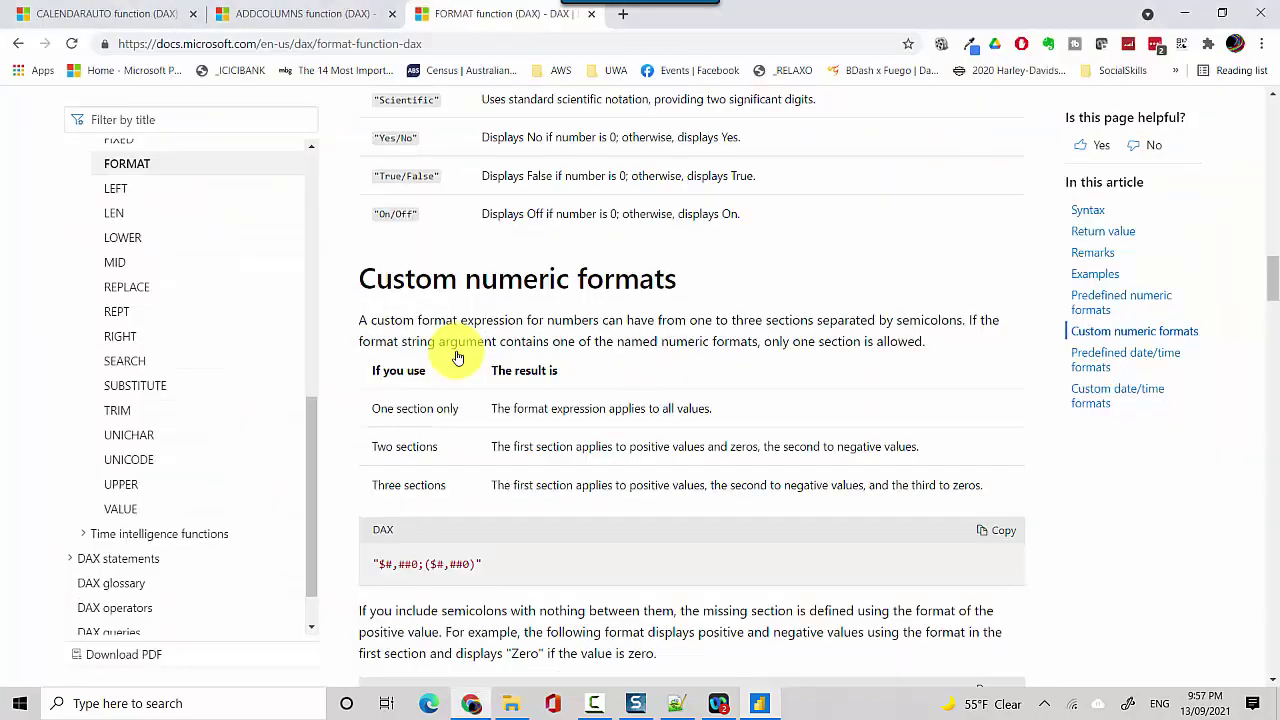
click(677, 706)
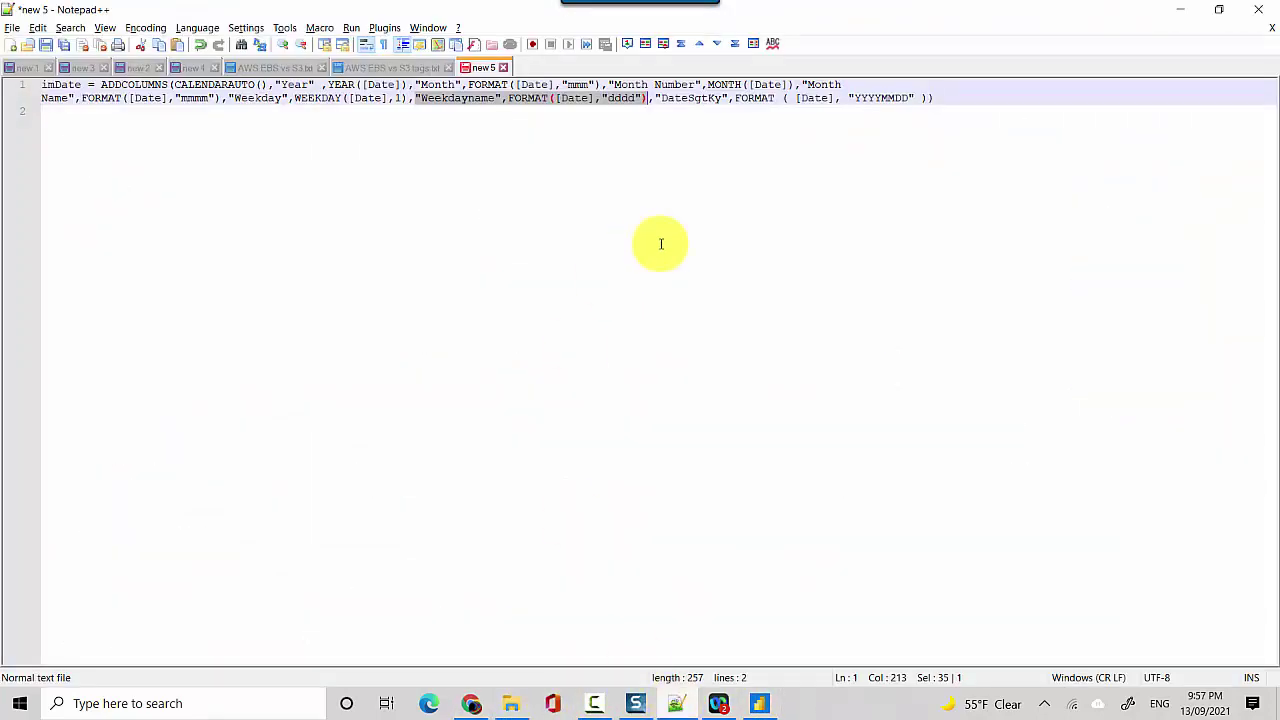
click(658, 98)
key(shift+Home)
key(shift+End)
key(ctrl+c)
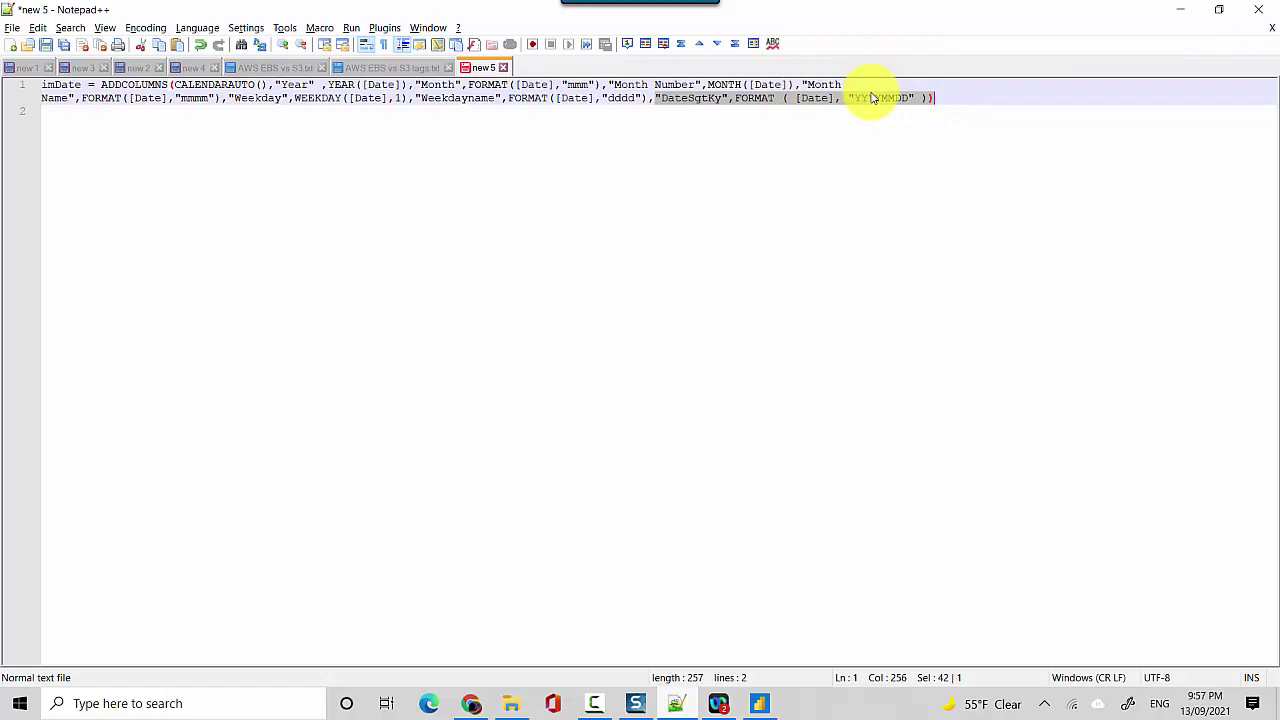
key(alt+Tab)
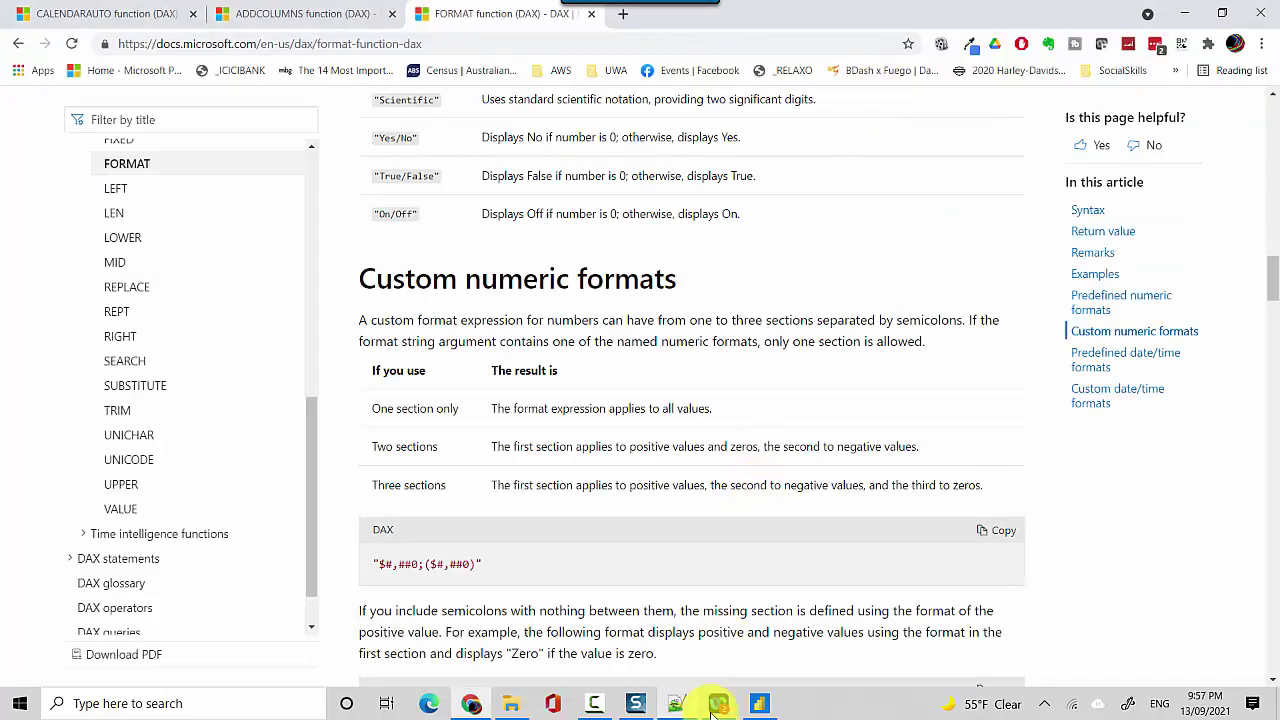
click(676, 703)
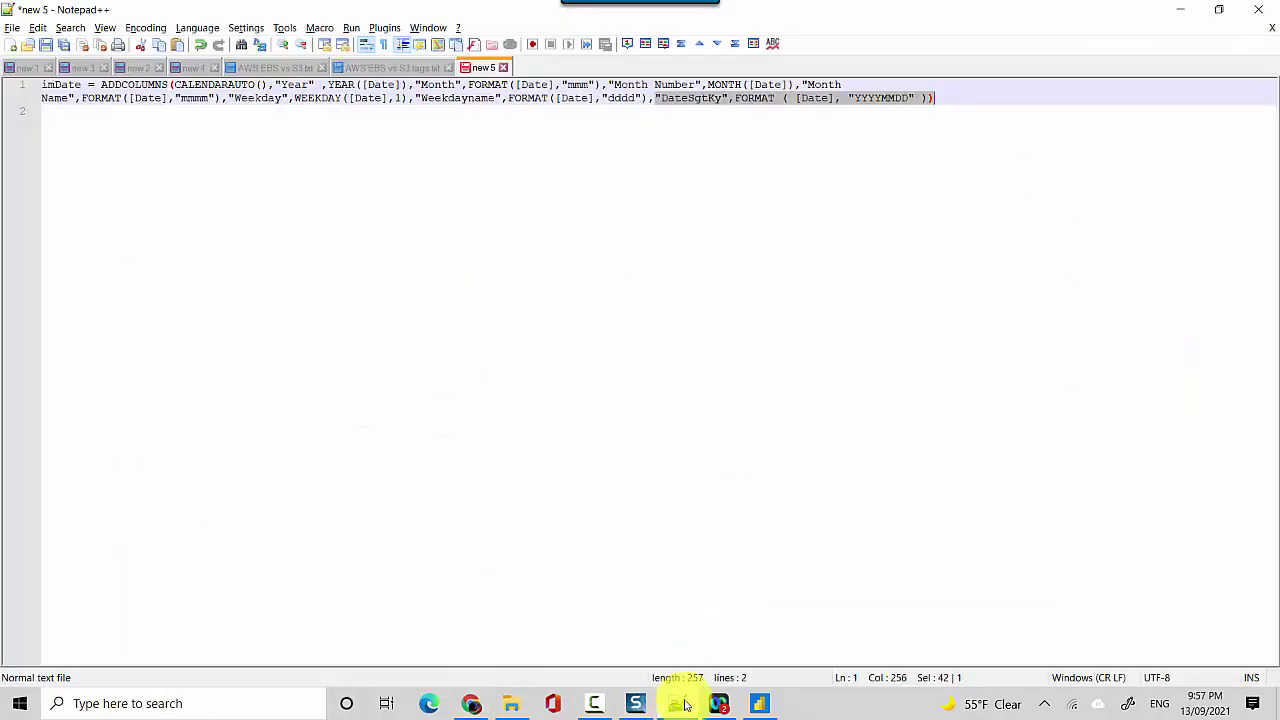
click(760, 703)
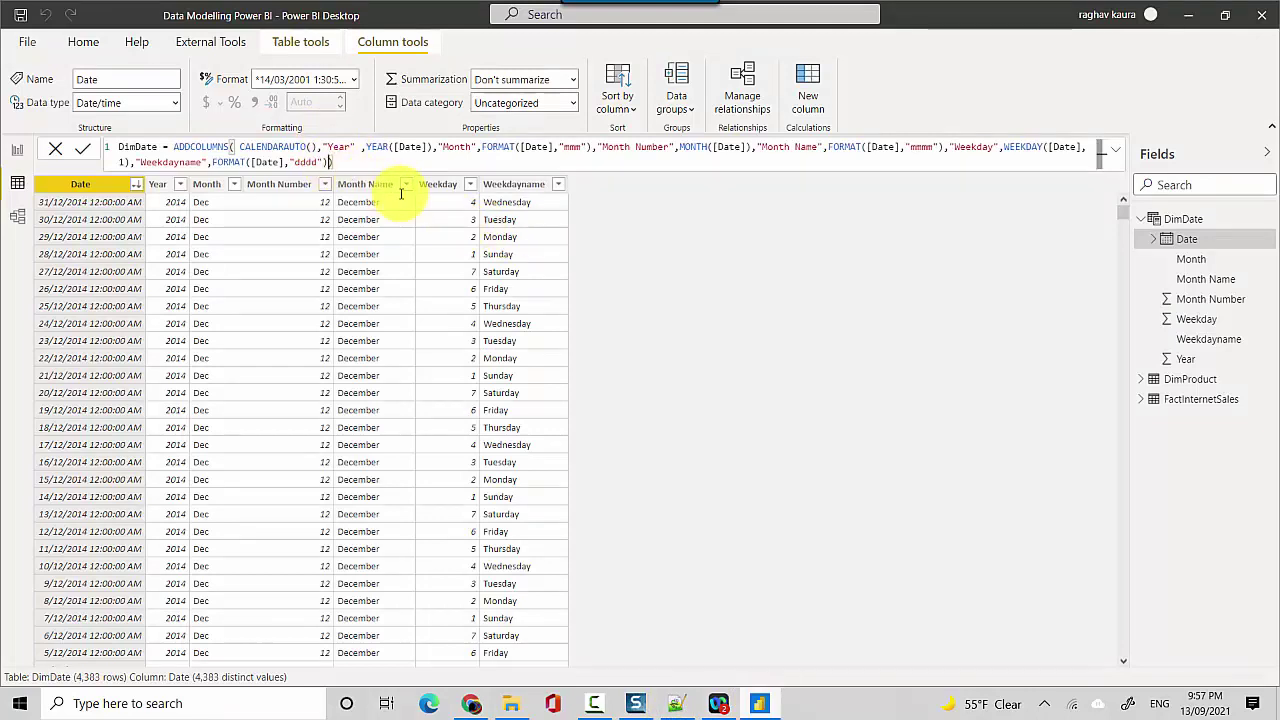
text(,)
key(ctrl+v)
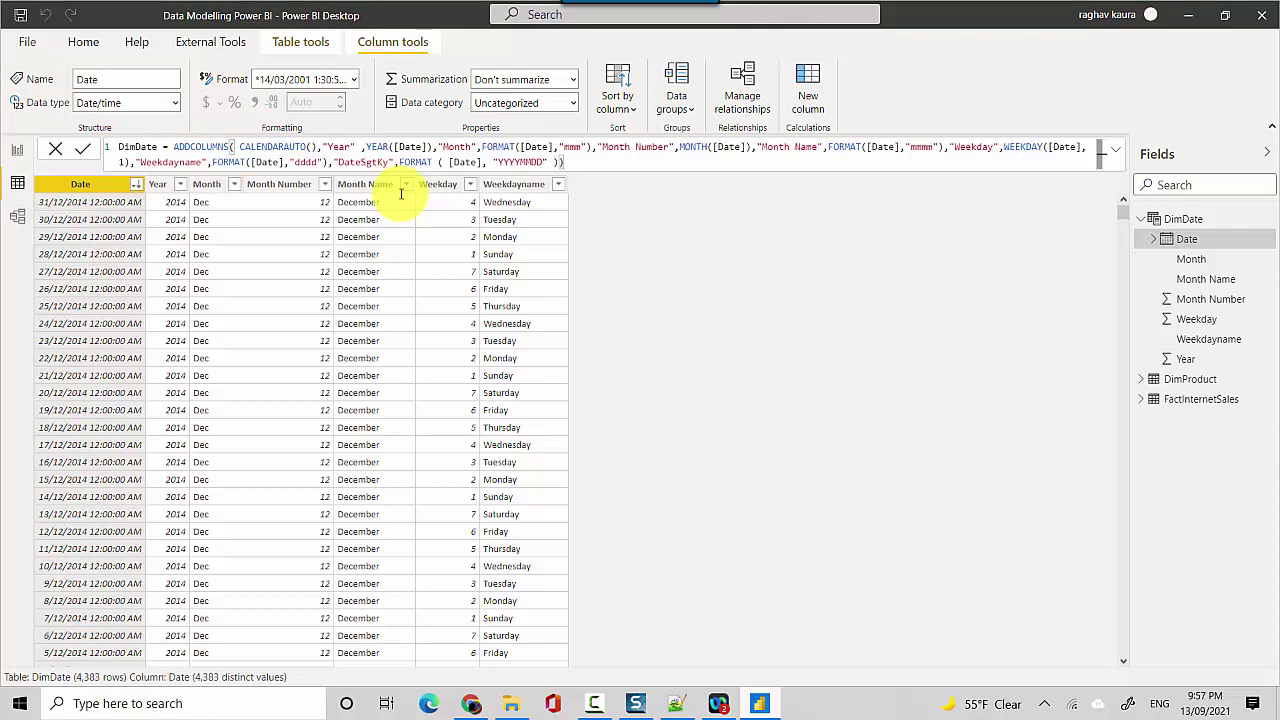
- Commit the formula so DimDate gains a DateSgtKy column of YYYYMMDD keys like 20141231
key(Return)
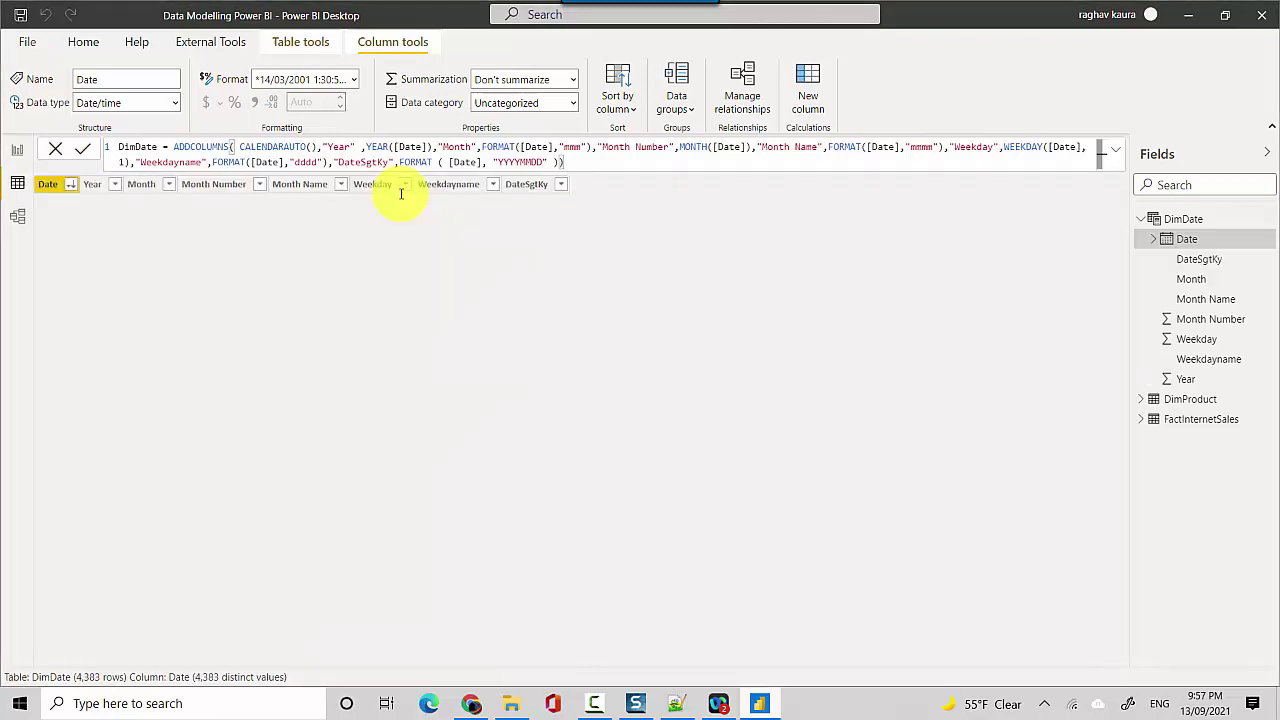